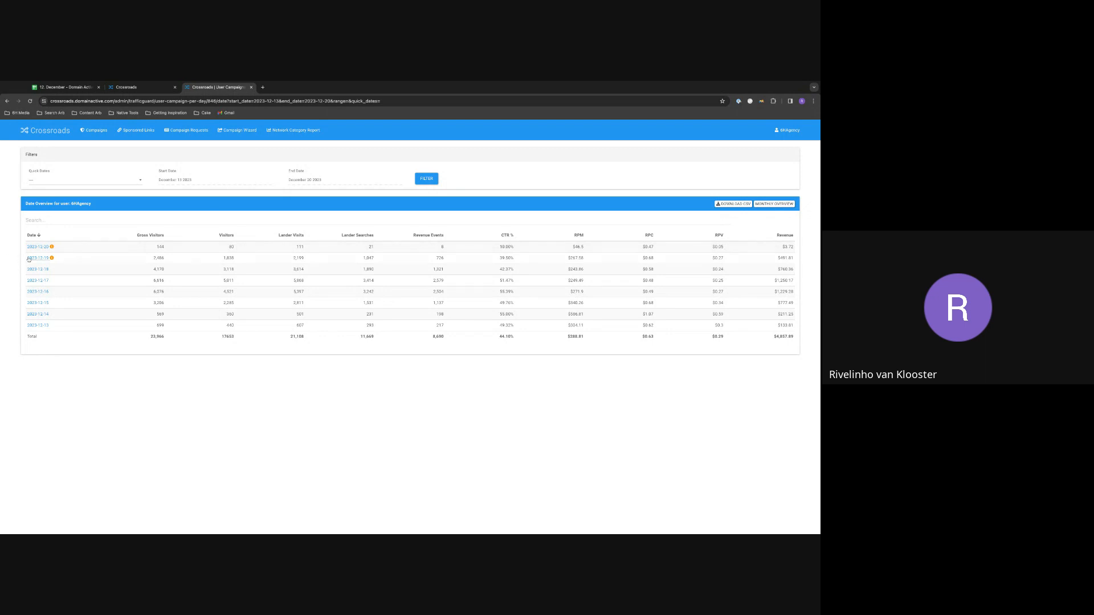
Step: Open the Campaign Wizard for setting up a new campaign
mouse_move(52, 259)
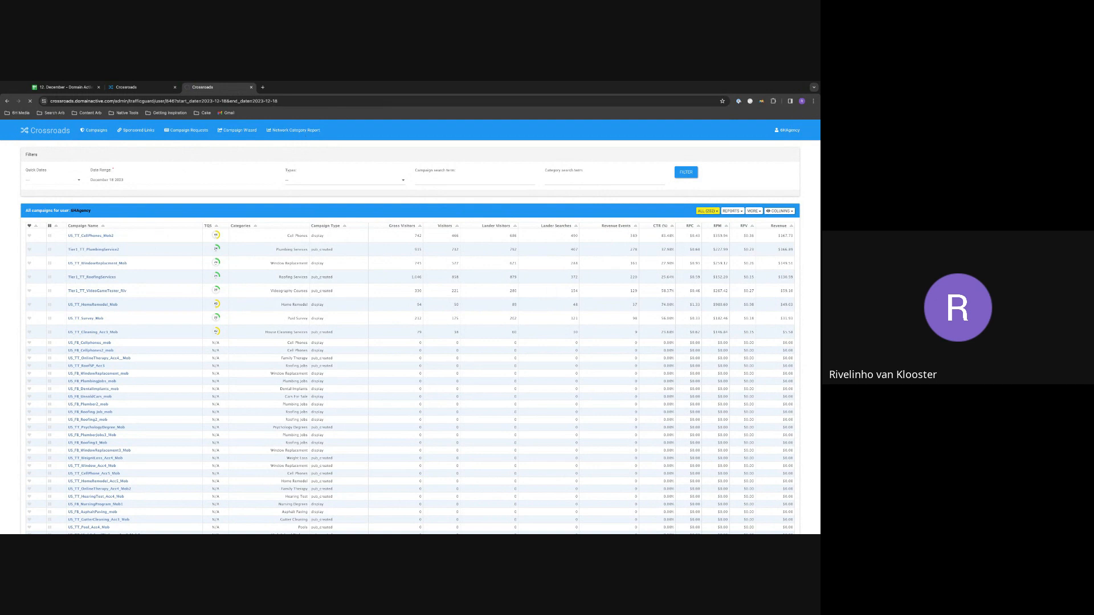
left_click(239, 131)
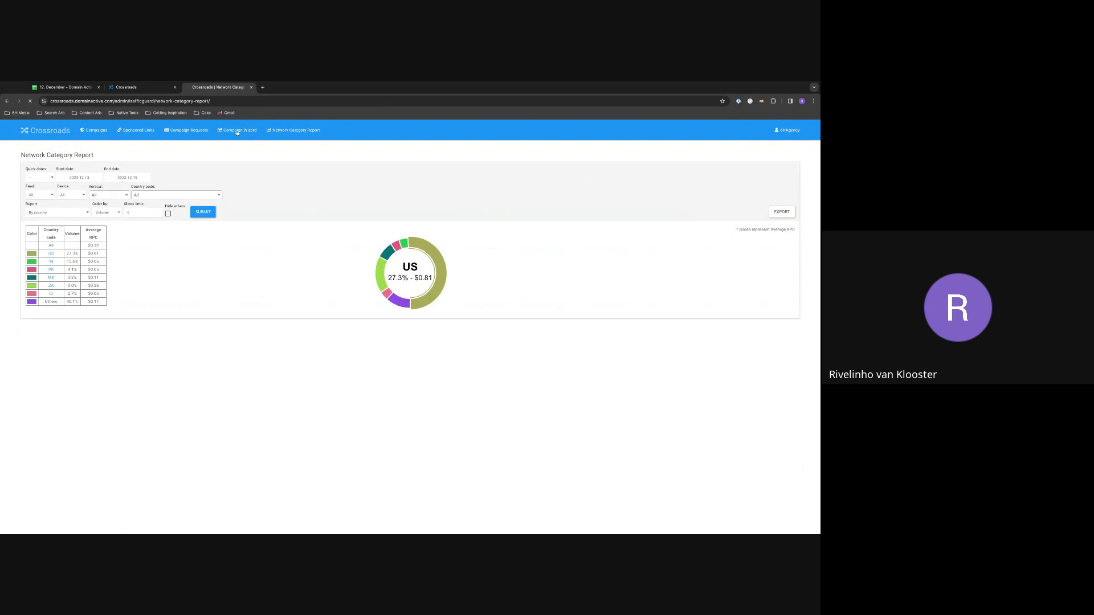
left_click(204, 134)
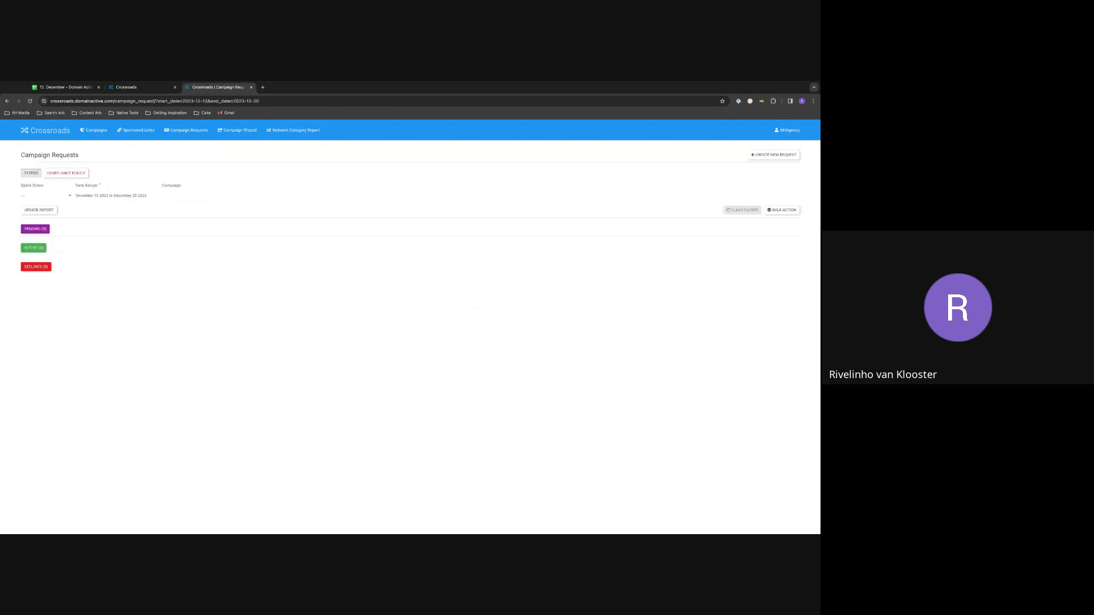
left_click(227, 130)
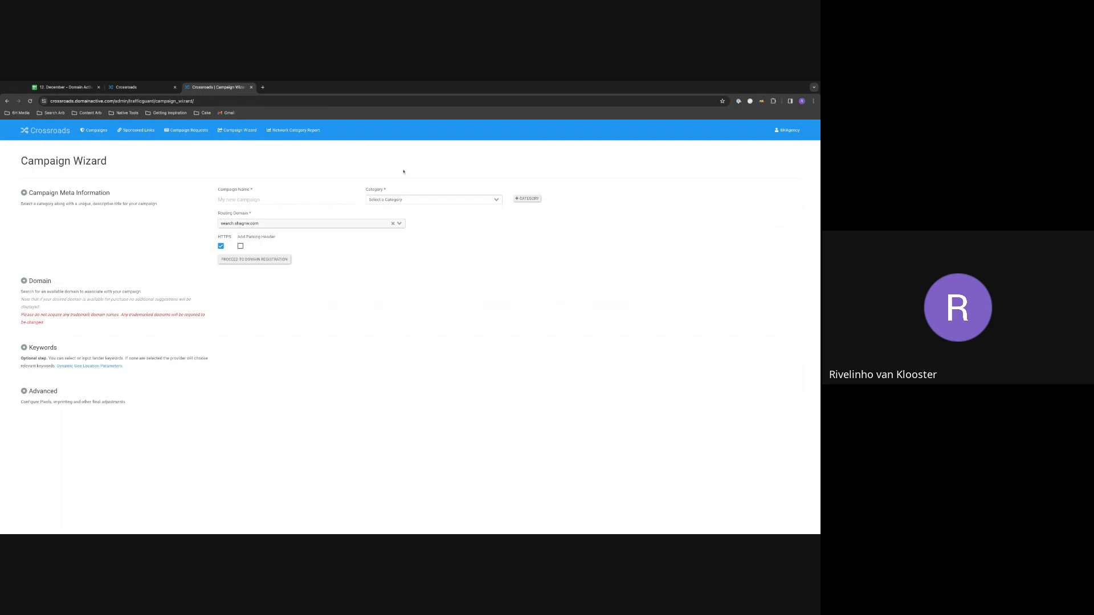
Step: Filter the available categories by "cell" and set the new campaign's category to Cell Phones
left_click(461, 201)
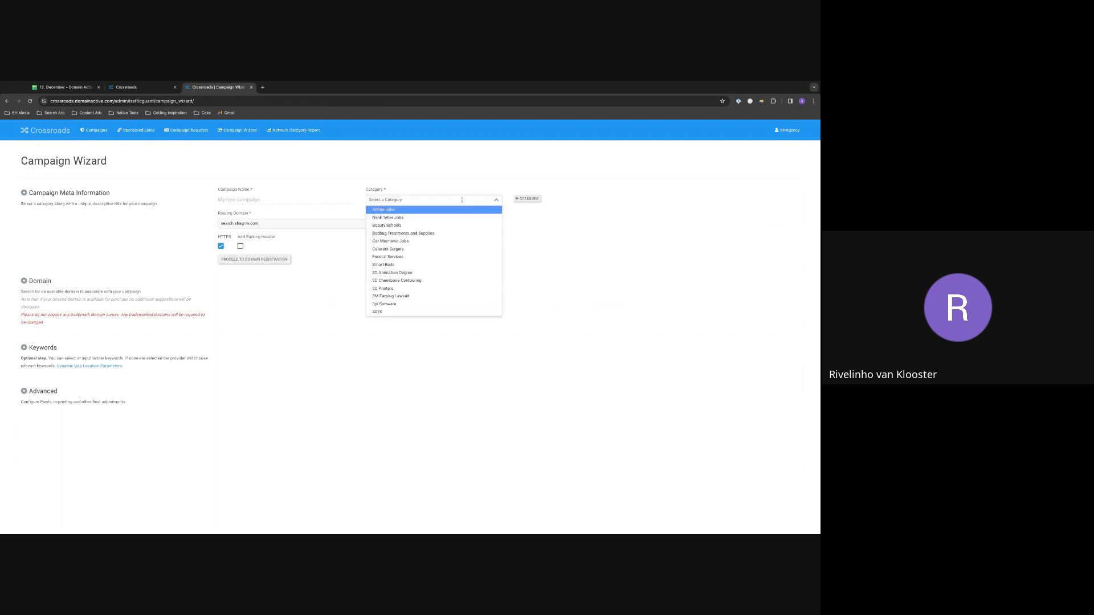
scroll(453, 221, "down", 2)
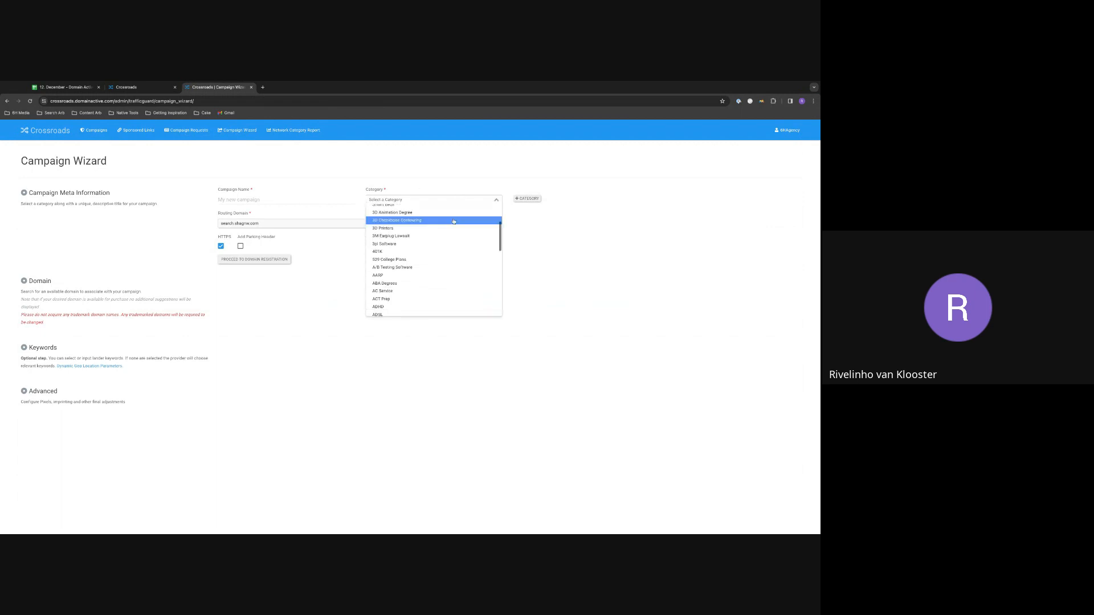
scroll(454, 222, "down", 3)
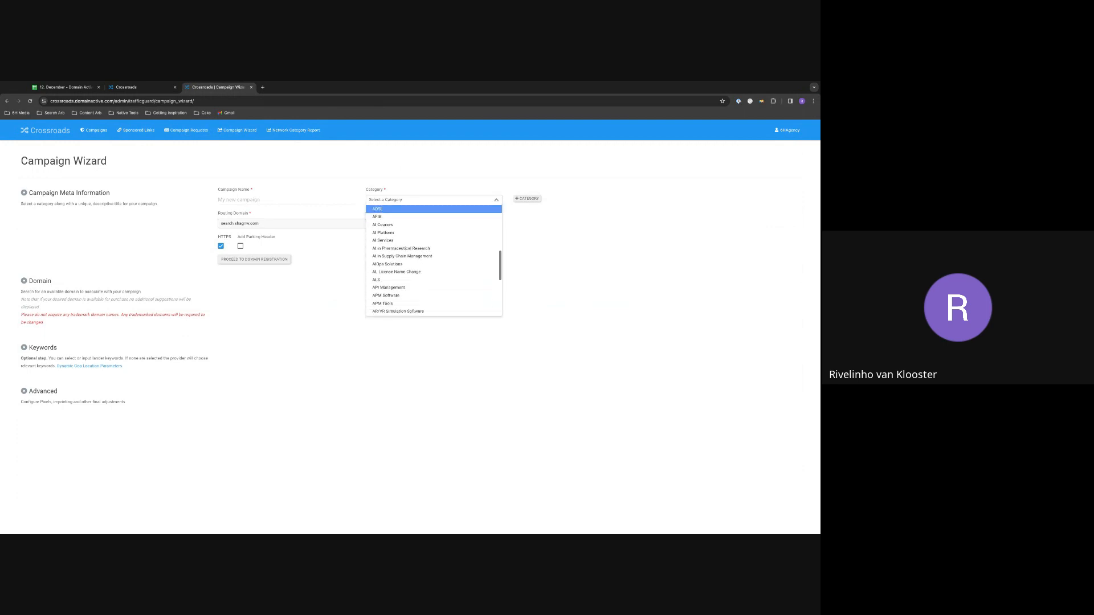
scroll(434, 259, "down", 5)
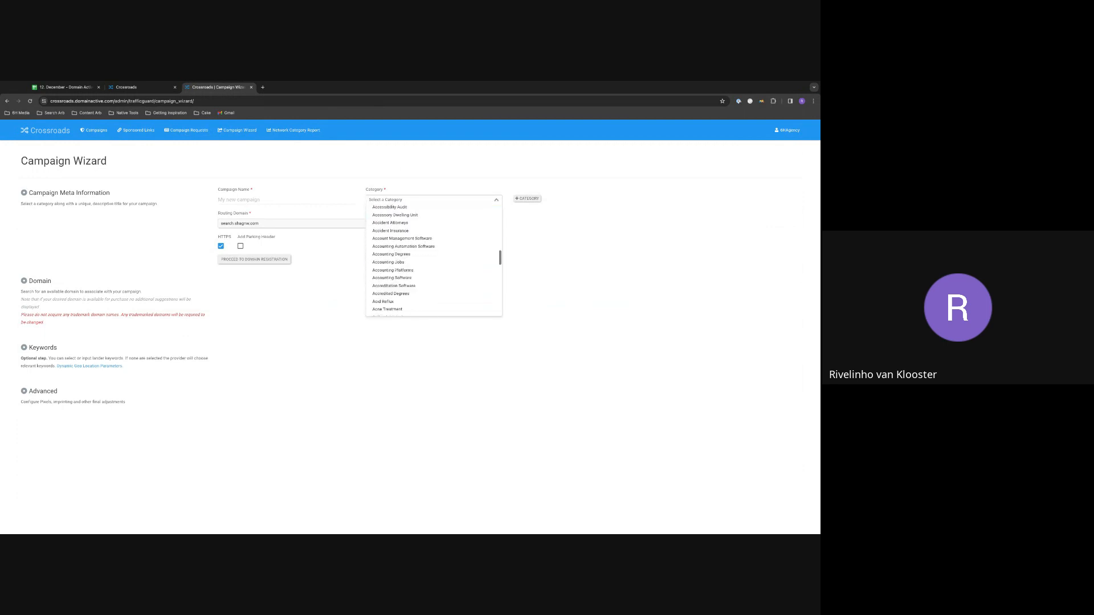
scroll(399, 220, "down", 3)
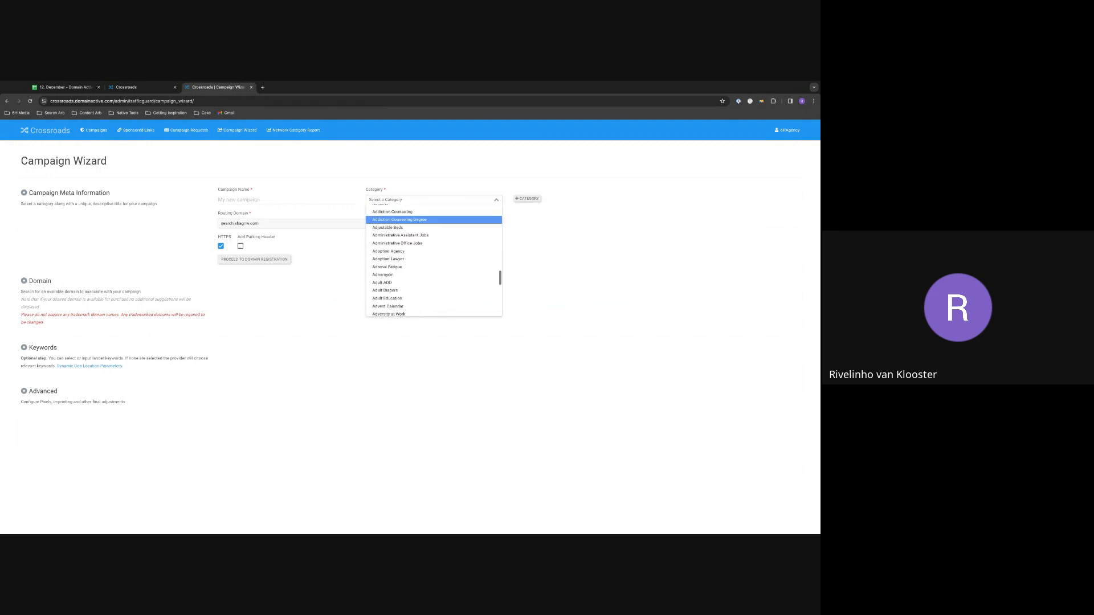
scroll(399, 220, "down", 10)
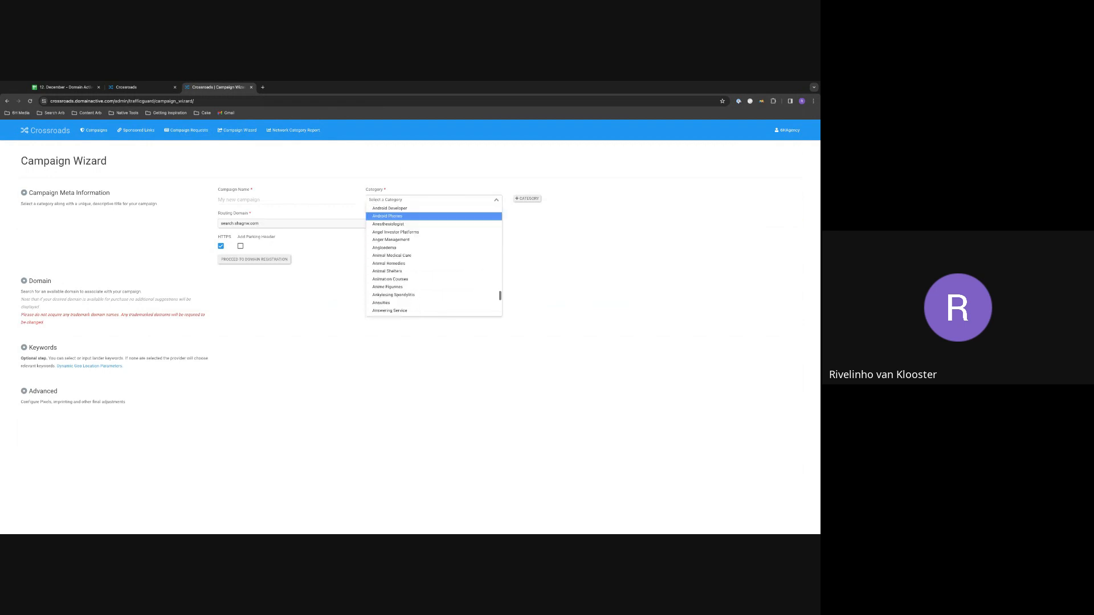
scroll(399, 220, "down", 10)
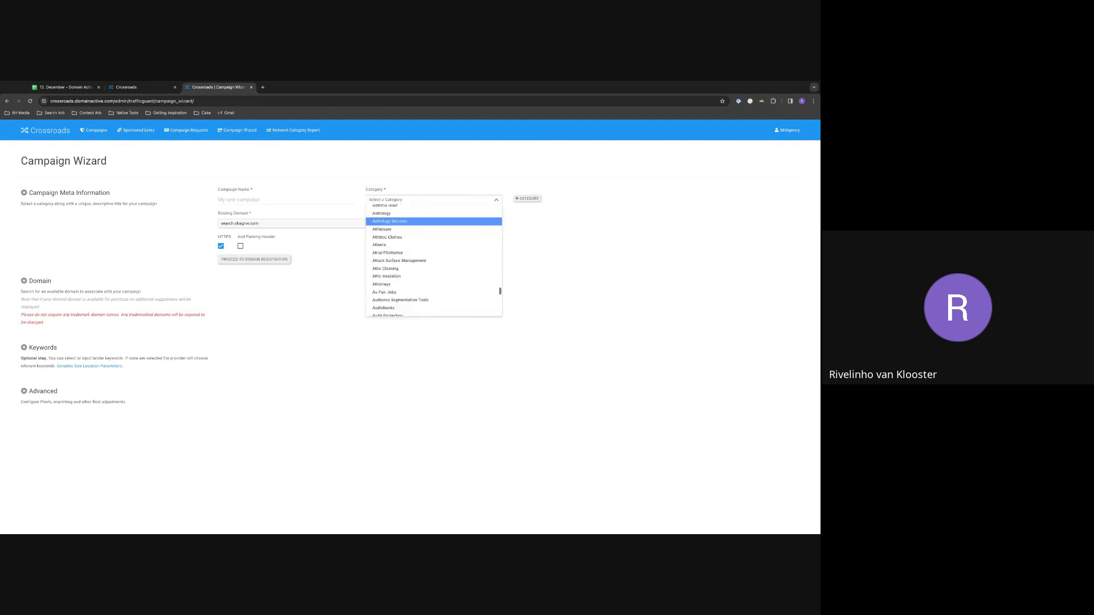
scroll(433, 259, "up", 20)
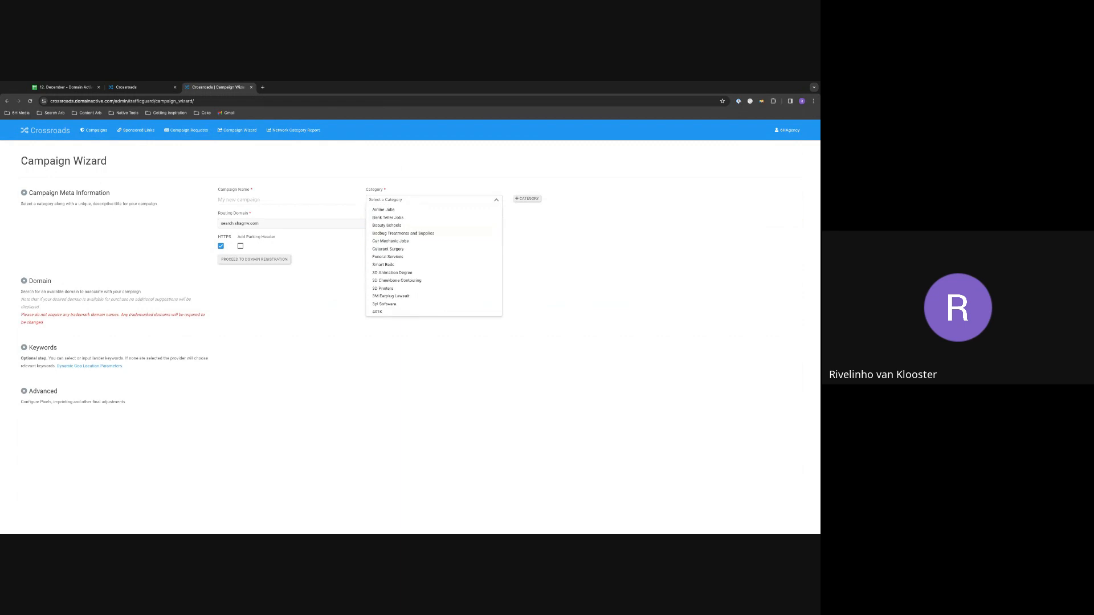
type("cell")
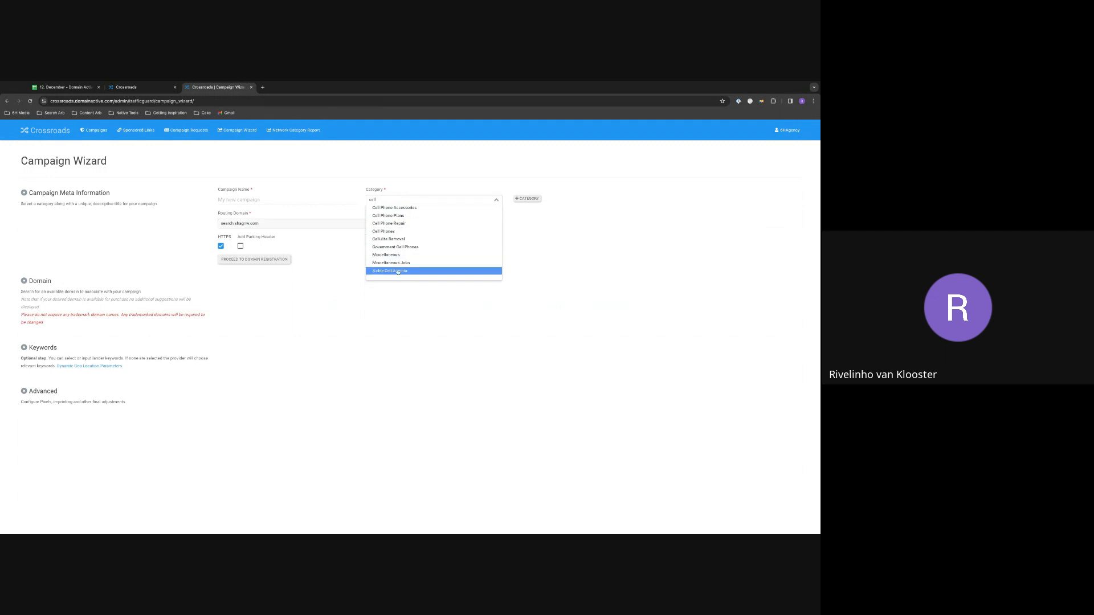
left_click(390, 234)
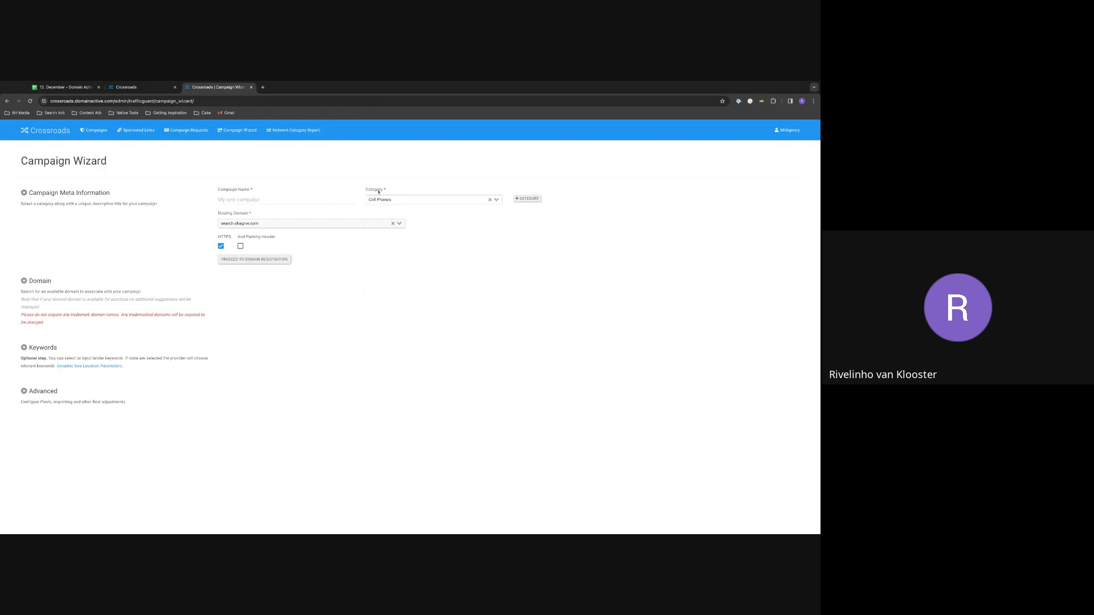
Step: Name the campaign US_TT_Cellphones3_Acc5 and proceed to domain registration
left_click(294, 198)
type("US_TT_Cellphones3_Acc5")
left_click(369, 226)
left_click(235, 260)
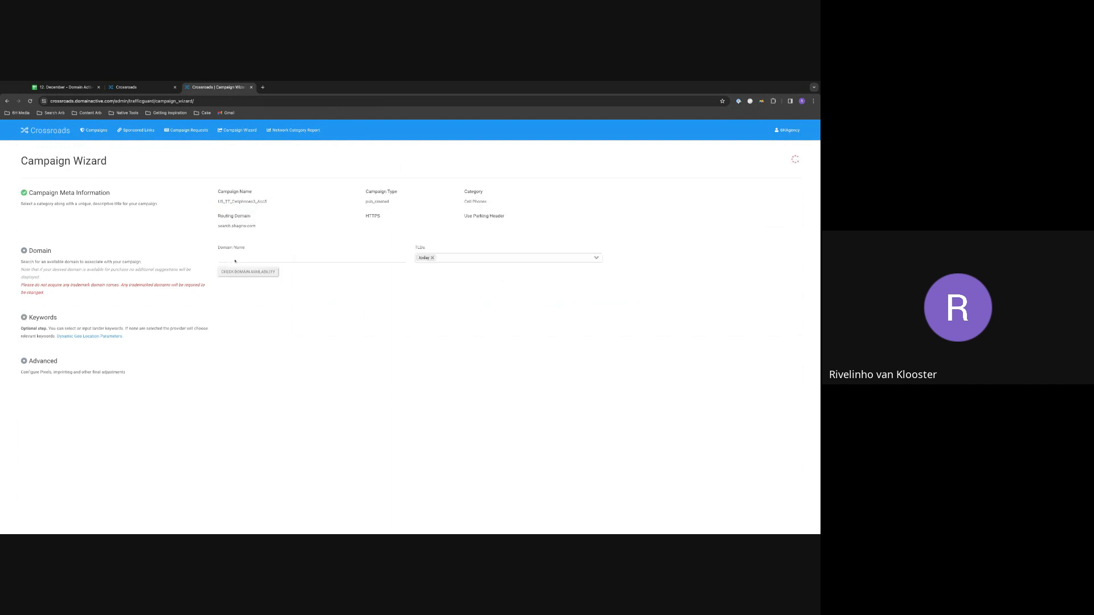
Step: Try to replace the .today domain extension with another one, and reselect .today
left_click(592, 259)
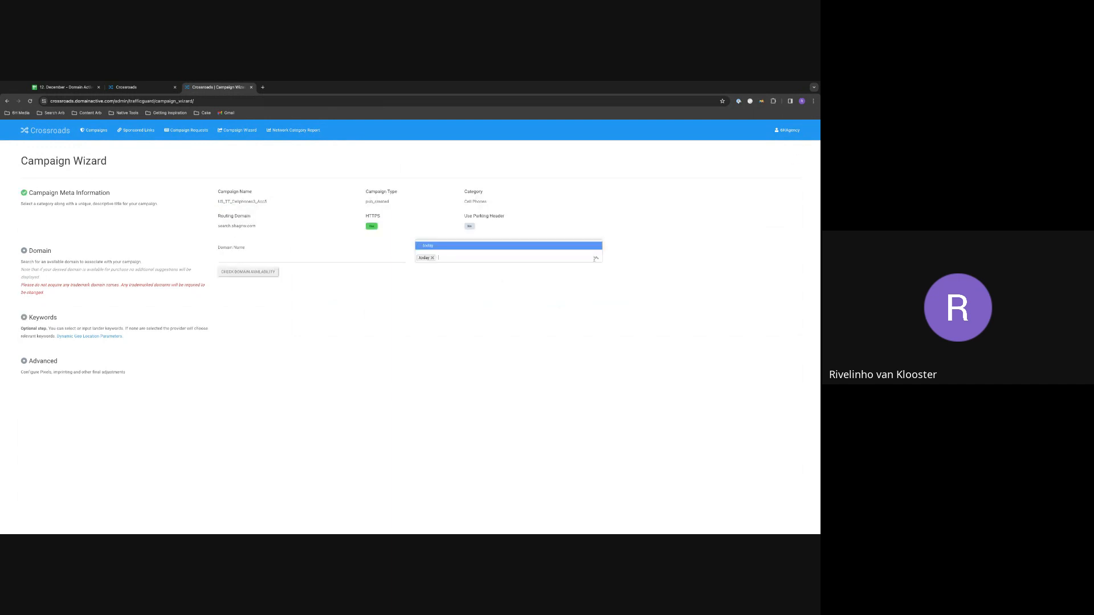
left_click(433, 258)
type(".liv")
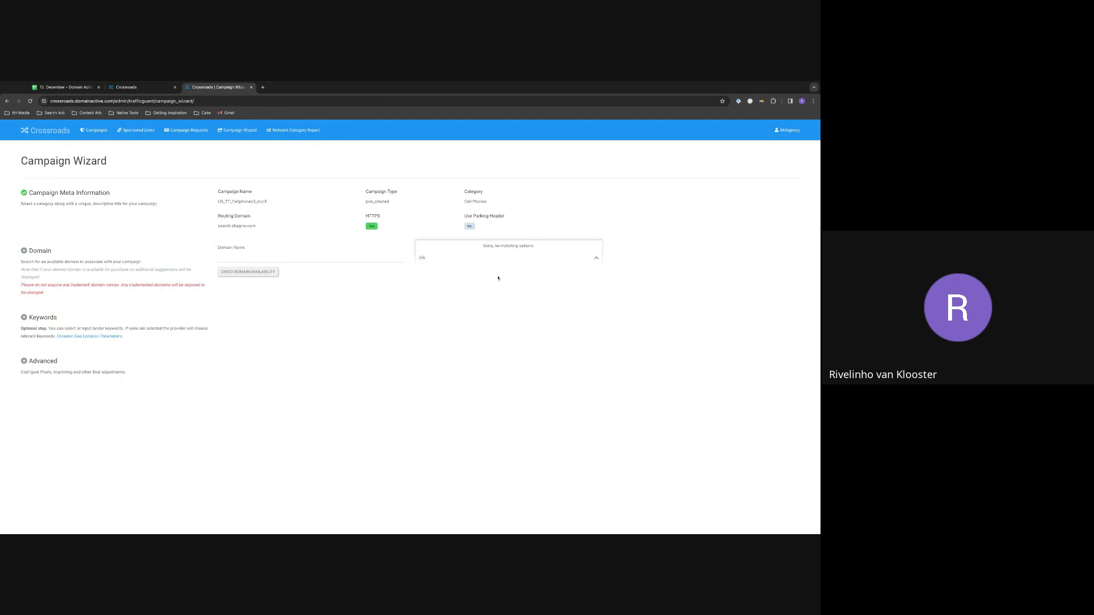
key("BackSpace")
key("BackSpace")
key("BackSpace")
key("BackSpace")
key("BackSpace")
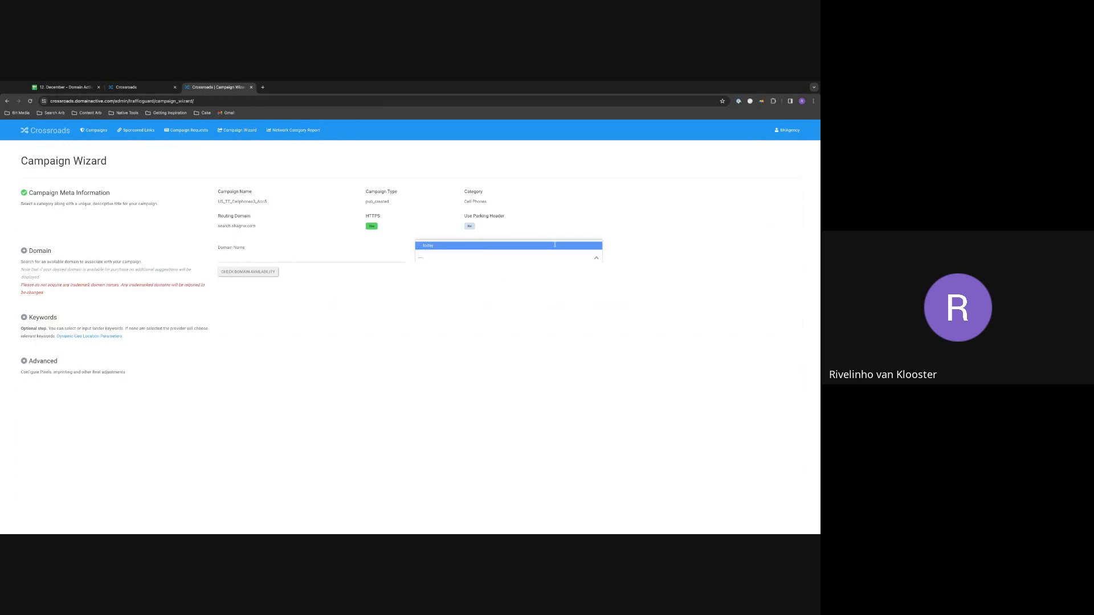
left_click(543, 246)
Step: Check the availability of the domain name cellphones-now and select cellphones-now.today for the campaign
left_click(271, 256)
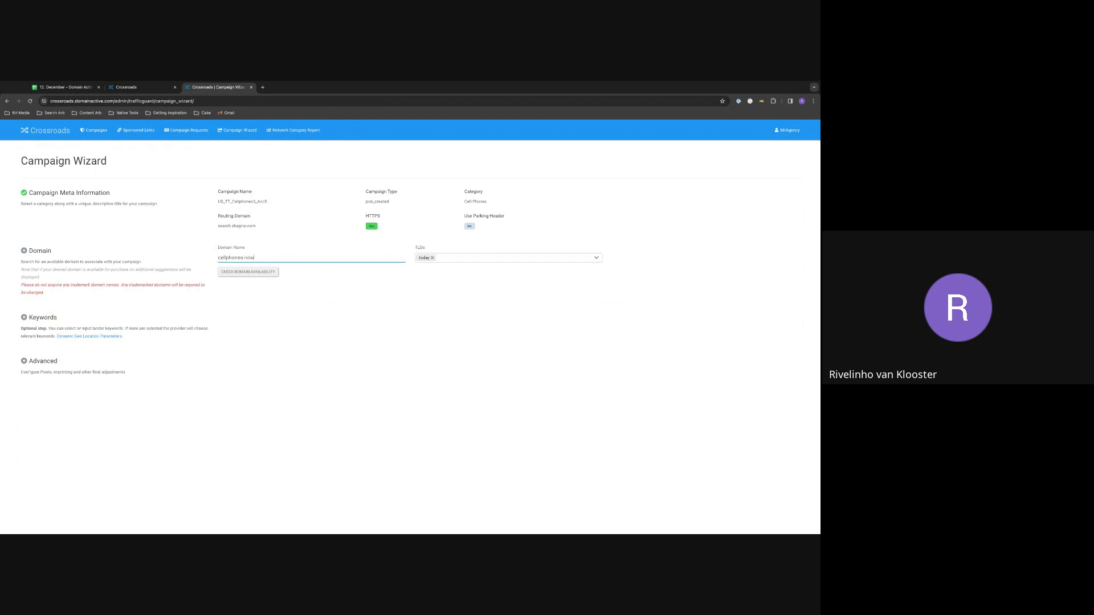
left_click(259, 274)
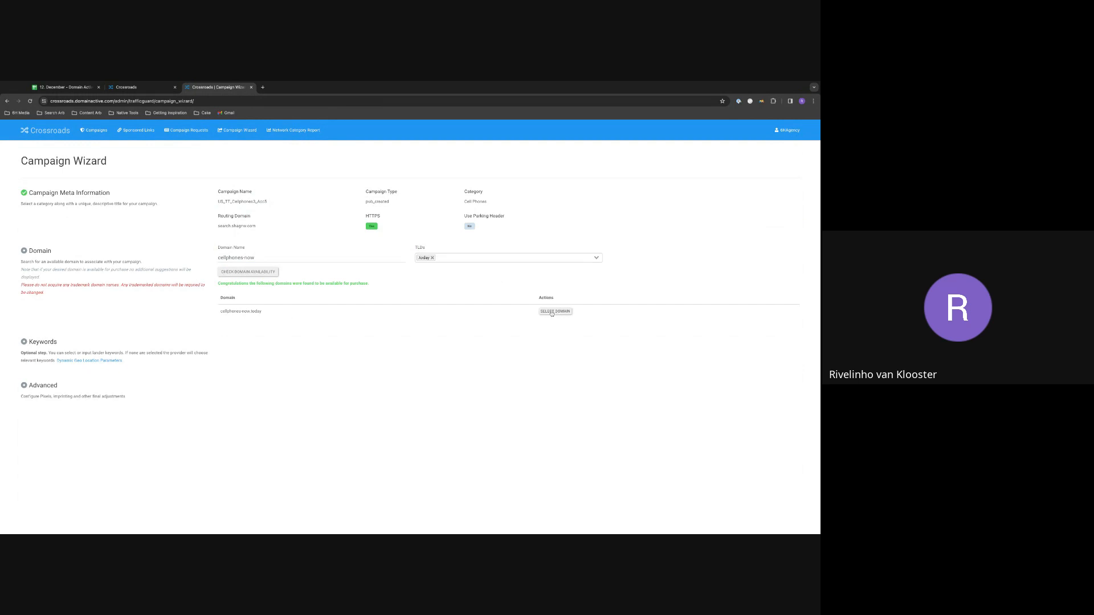
left_click(218, 255)
type("cheap-")
left_click(557, 311)
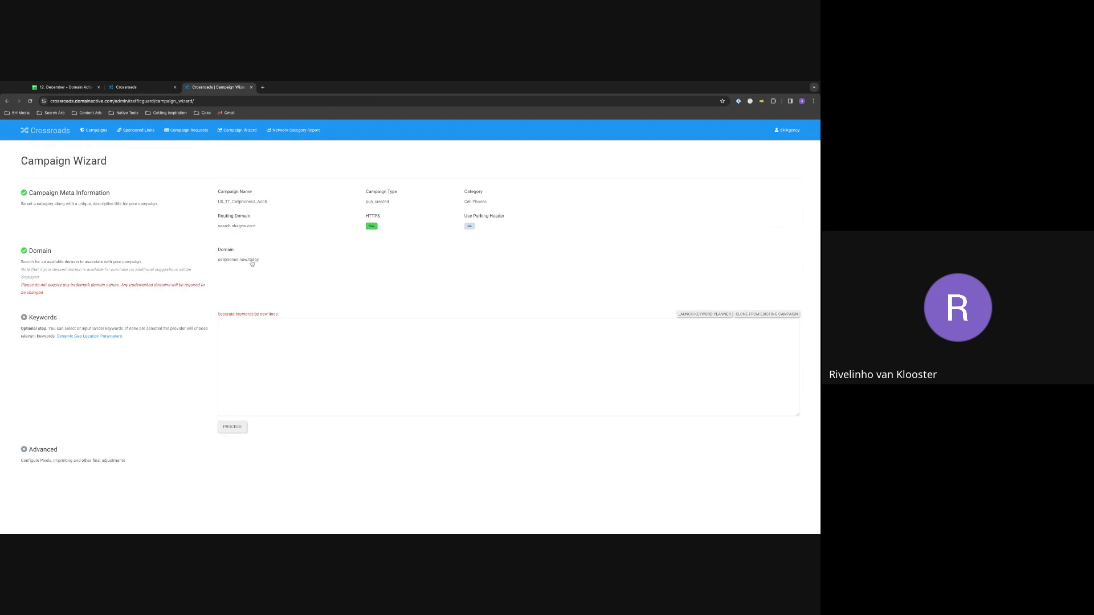
Step: Search the Keyword Planner for "cell phones" with Google as the data source
left_click(622, 330)
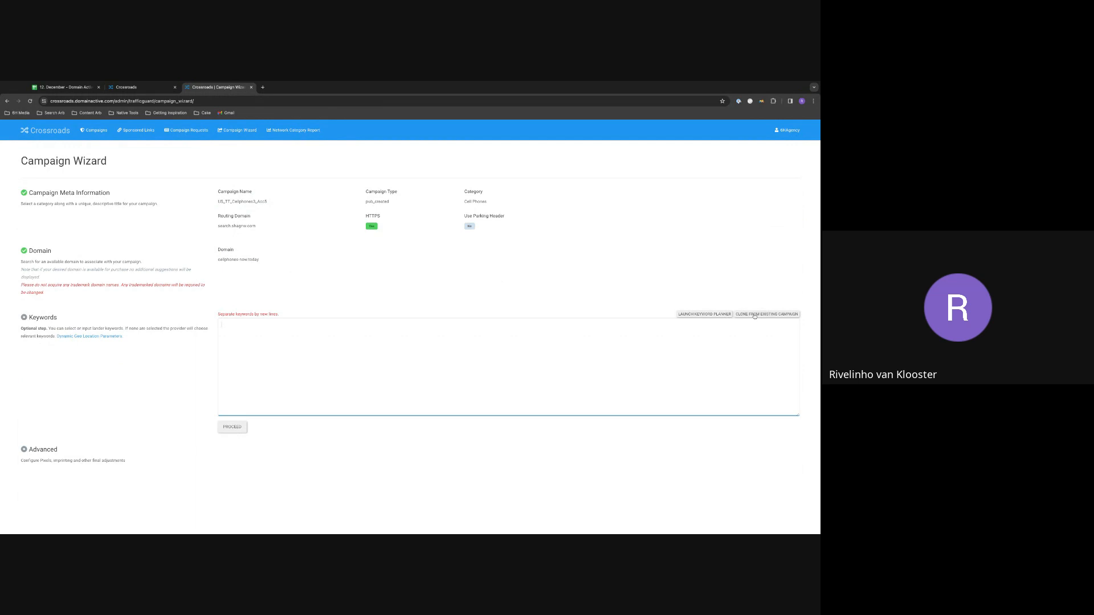
left_click(687, 315)
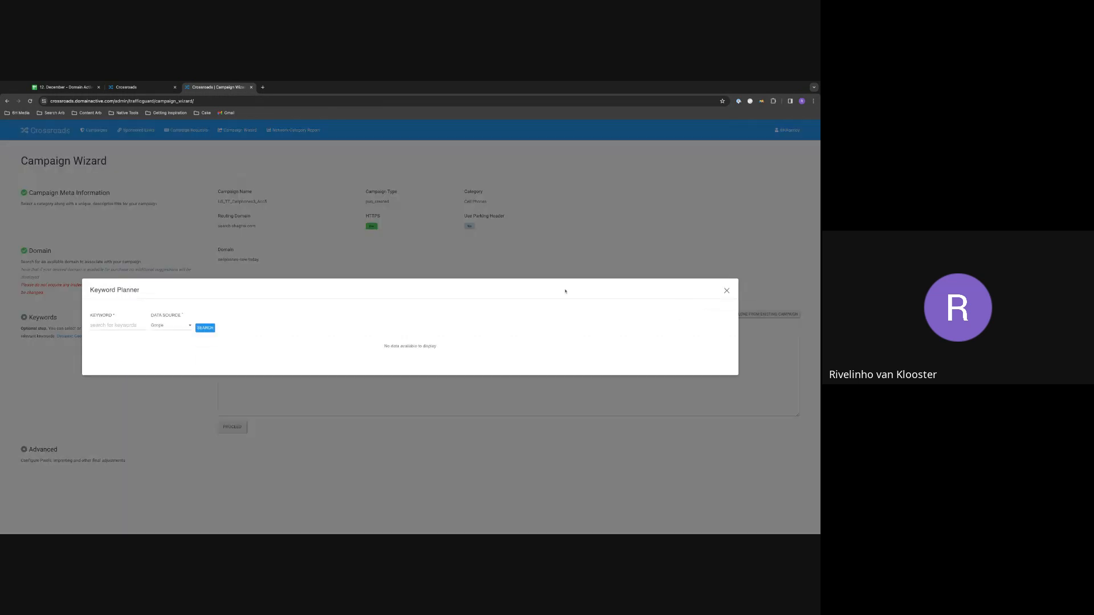
left_click(134, 320)
type("ce")
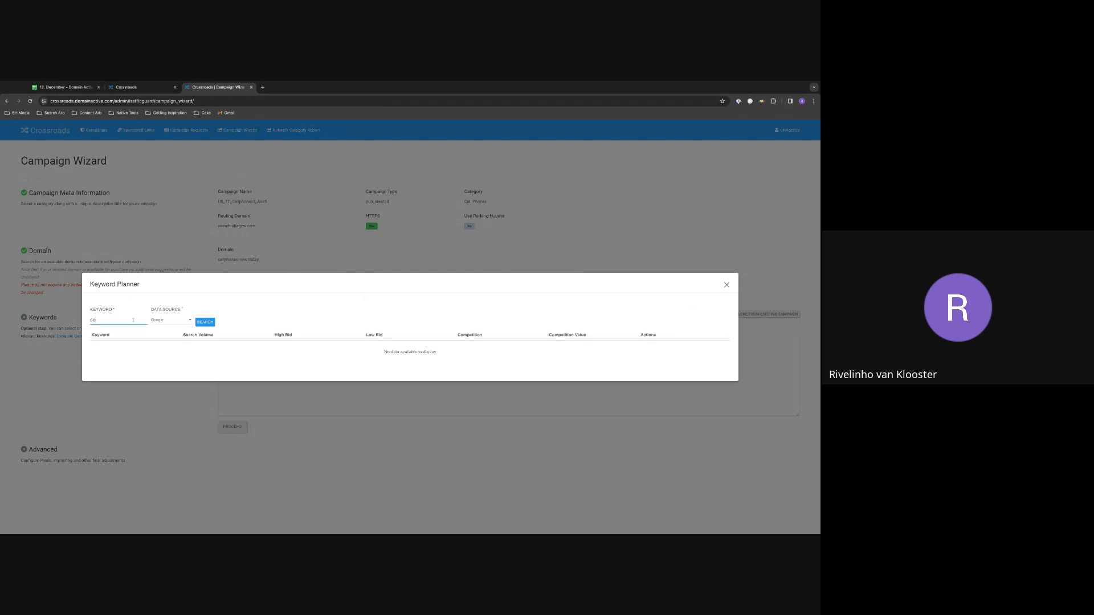
type("ll phones")
left_click(215, 322)
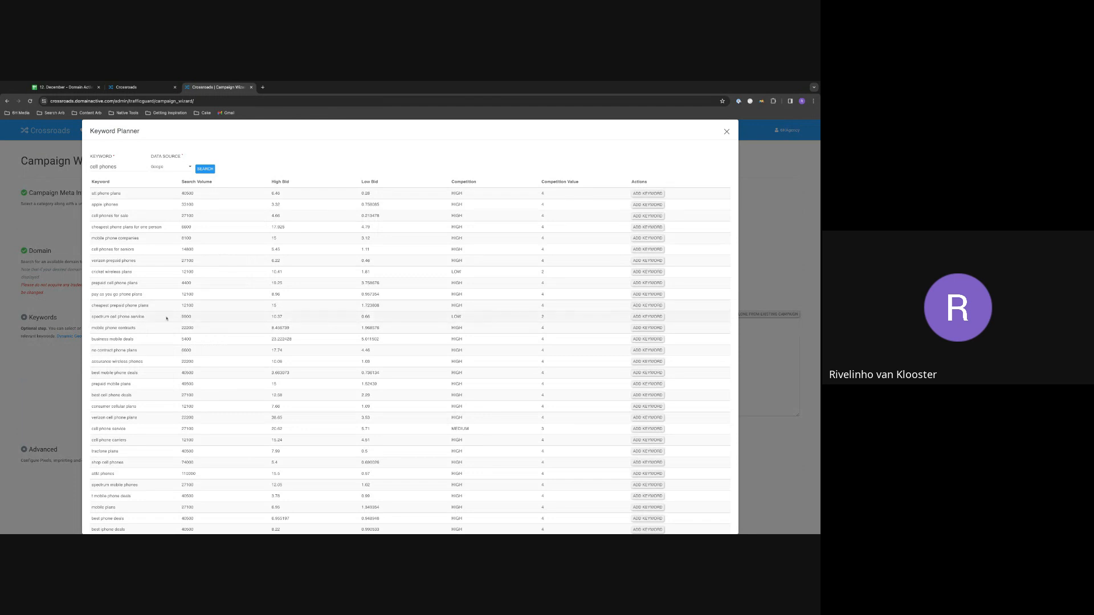
Step: Examine the suggested cell phone keywords with their search volumes, bids and competition, and close the Keyword Planner
scroll(116, 316, "down", 1)
scroll(217, 310, "down", 1)
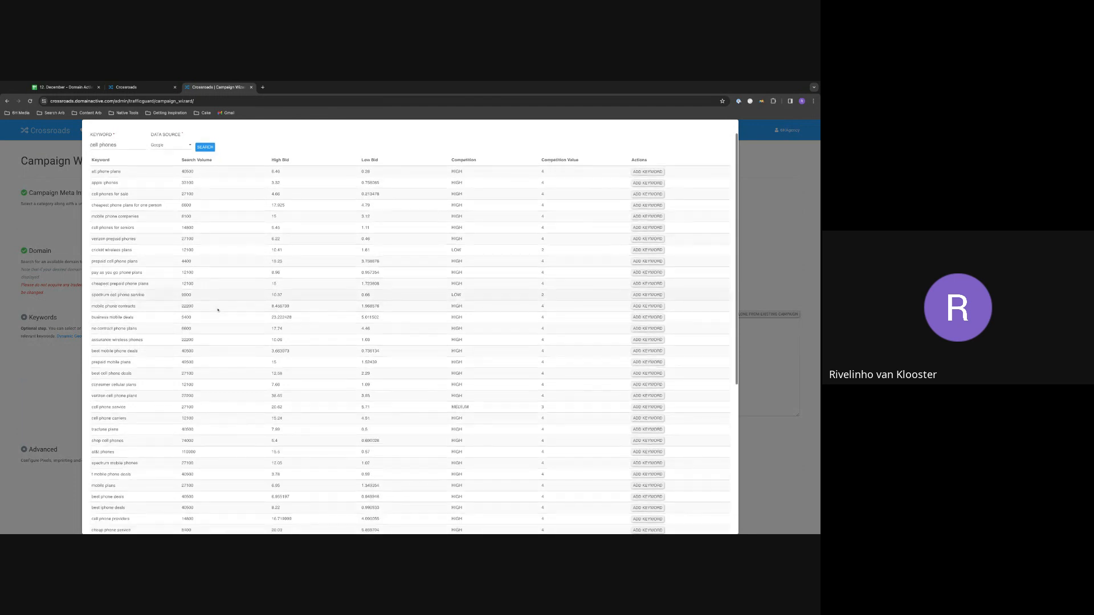
scroll(217, 310, "up", 1)
scroll(317, 215, "down", 1)
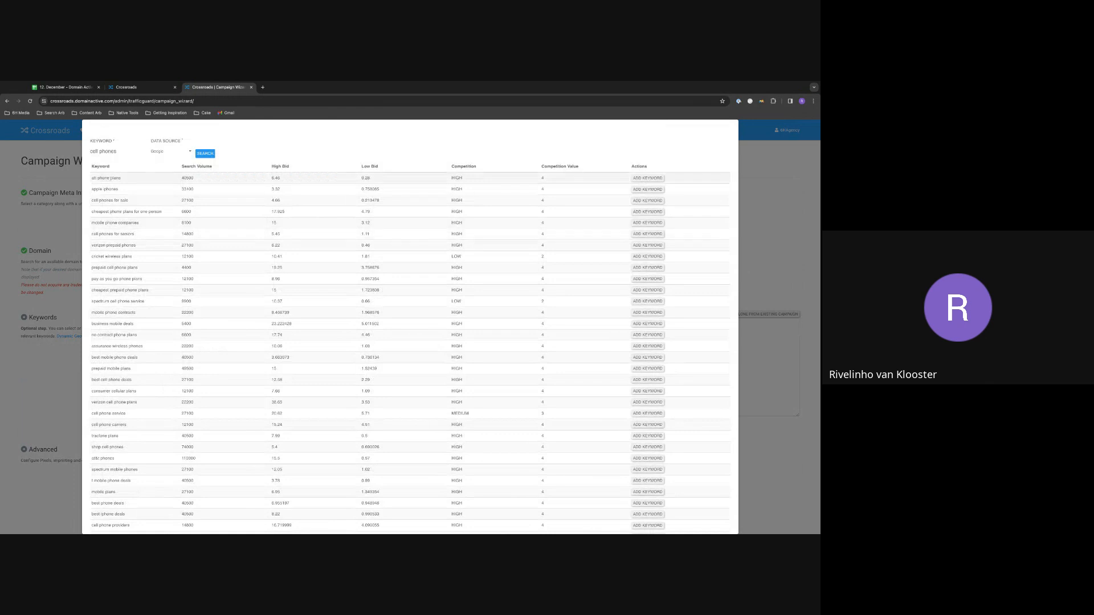
scroll(106, 196, "down", 1)
scroll(106, 205, "down", 9)
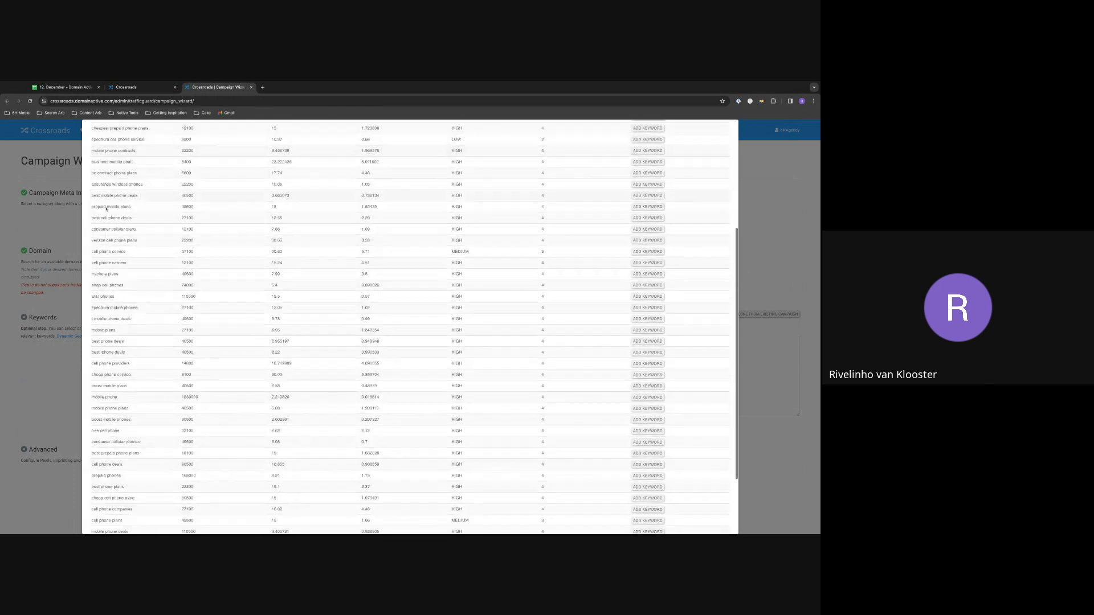
scroll(106, 208, "down", 1)
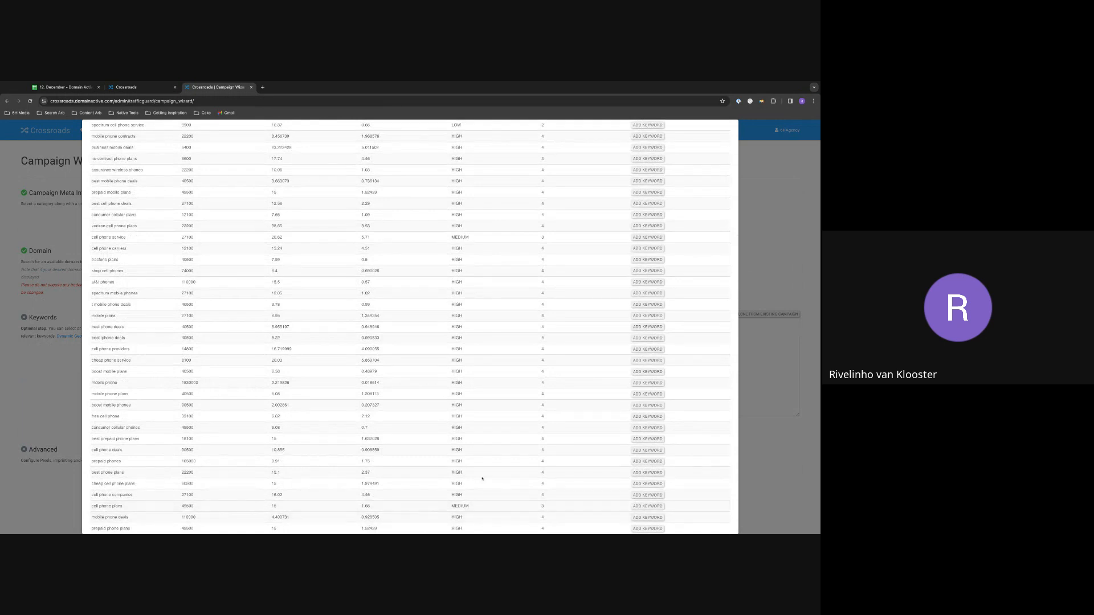
scroll(442, 446, "up", 3)
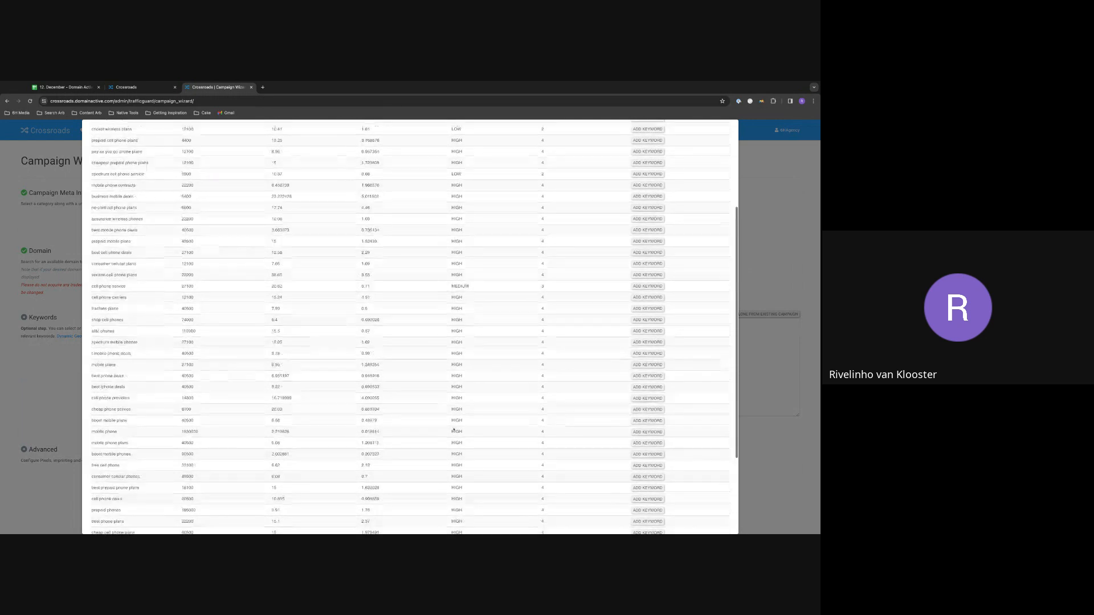
scroll(454, 430, "up", 10)
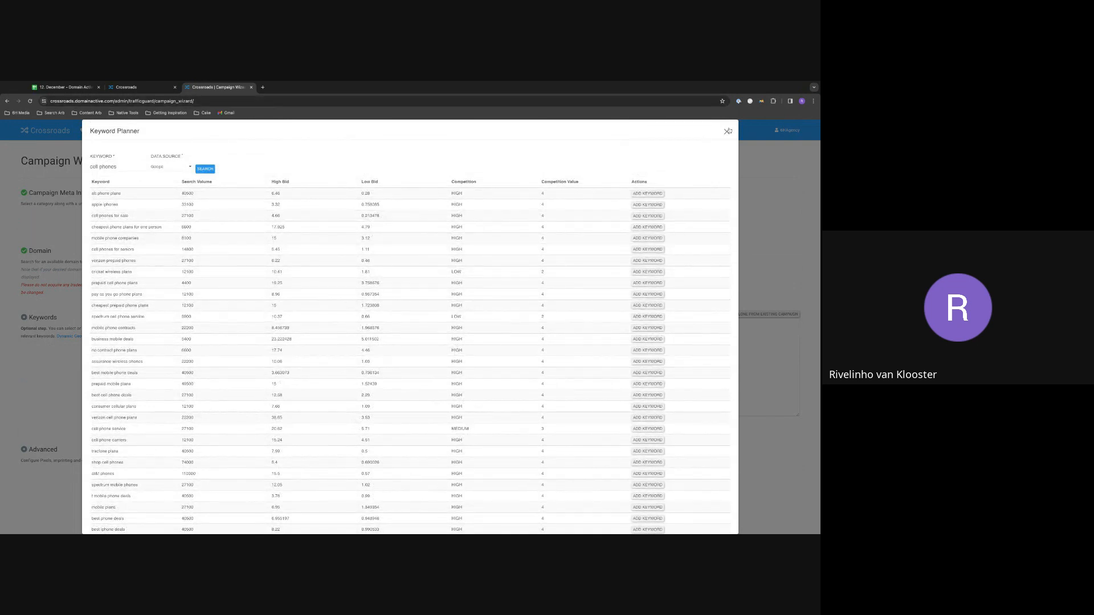
left_click(727, 132)
Step: Clone the keywords from the existing campaign US_TT_CellPhones_Mob2 into the new campaign
left_click(767, 314)
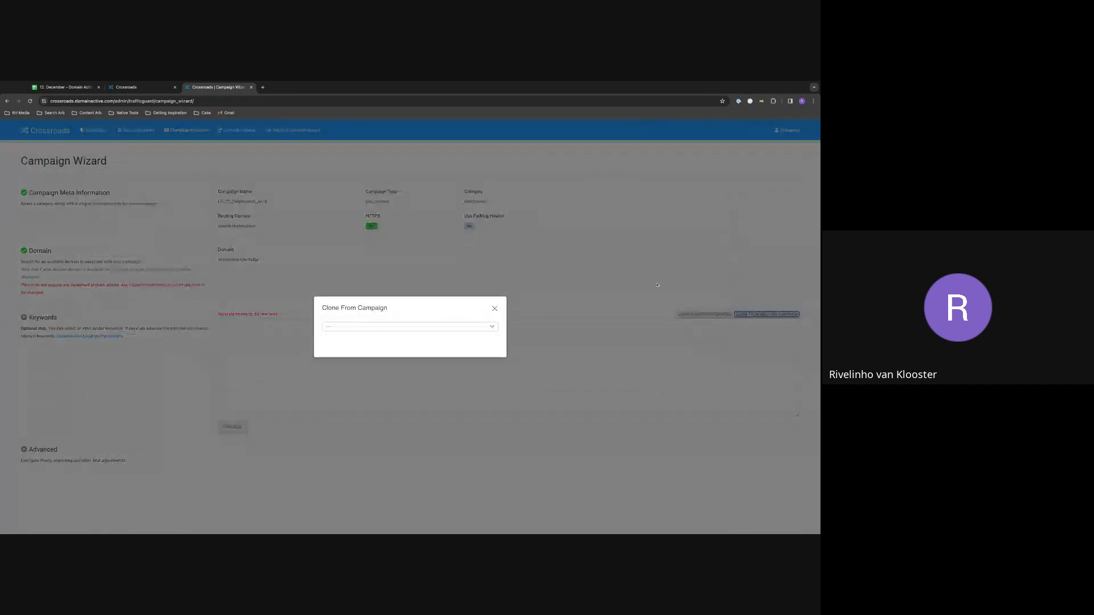
left_click(362, 328)
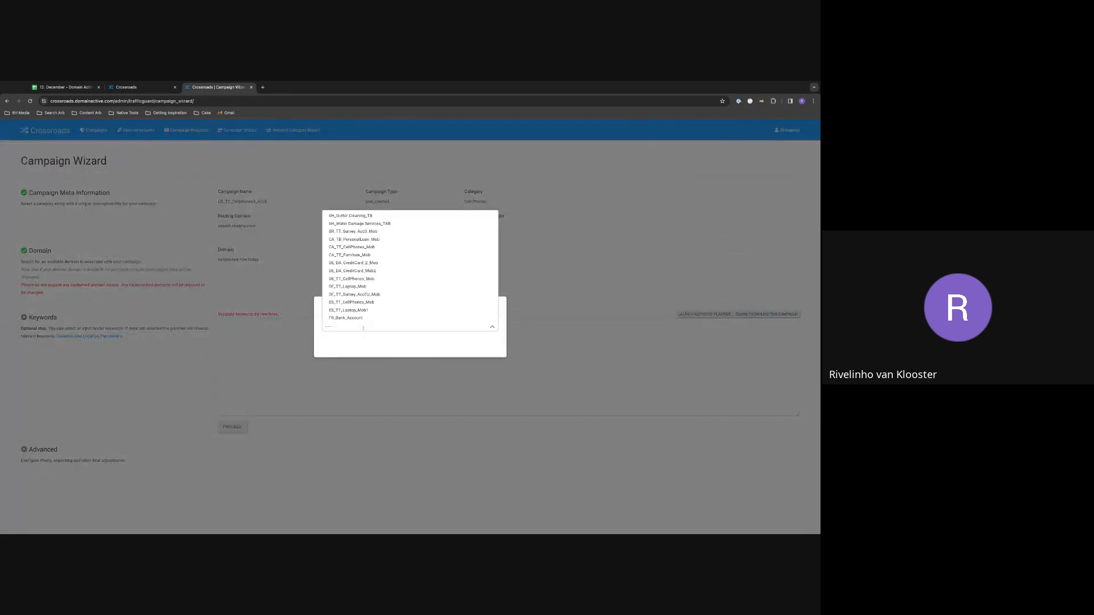
type("cell")
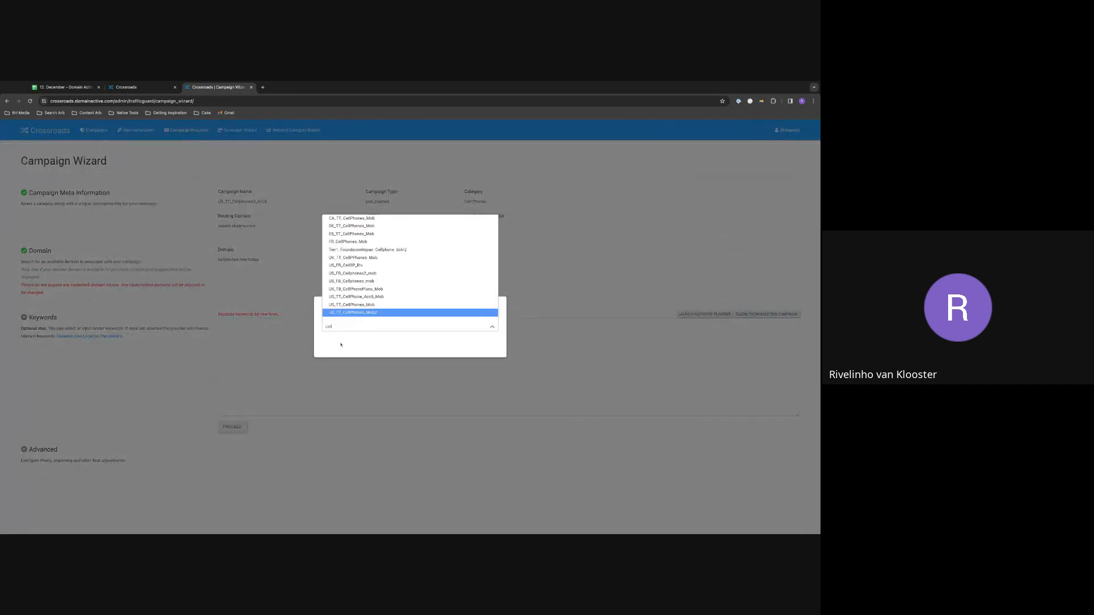
left_click(368, 313)
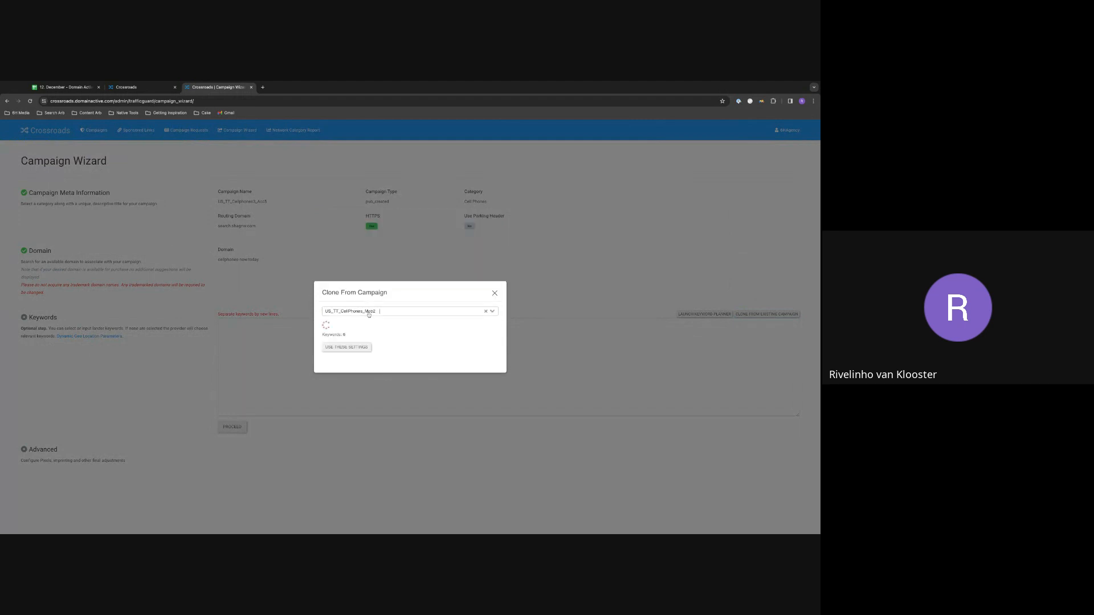
left_click(356, 354)
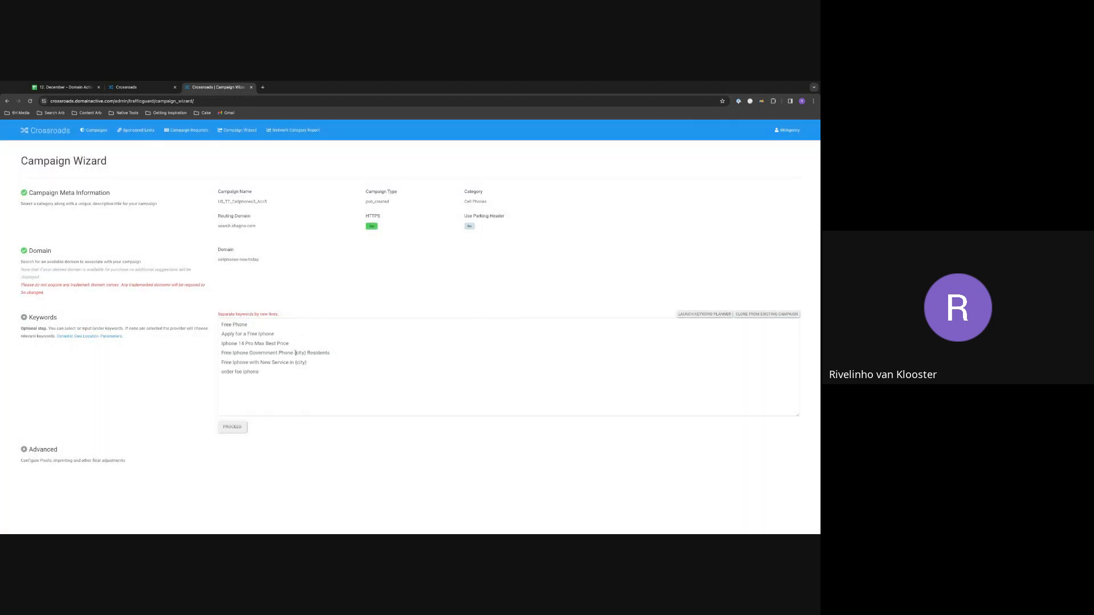
Step: Correct the last keyword to "order free iphone" and proceed to the advanced settings
left_click(295, 353)
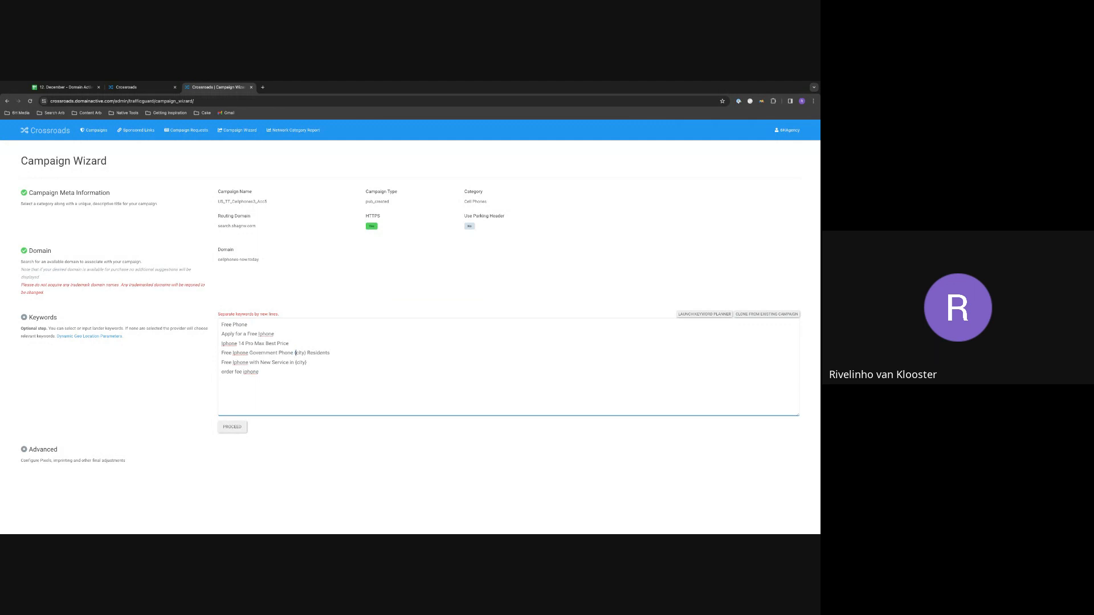
key("shift+Right")
key("shift+Right")
left_click(295, 356)
type("r")
left_click(202, 389)
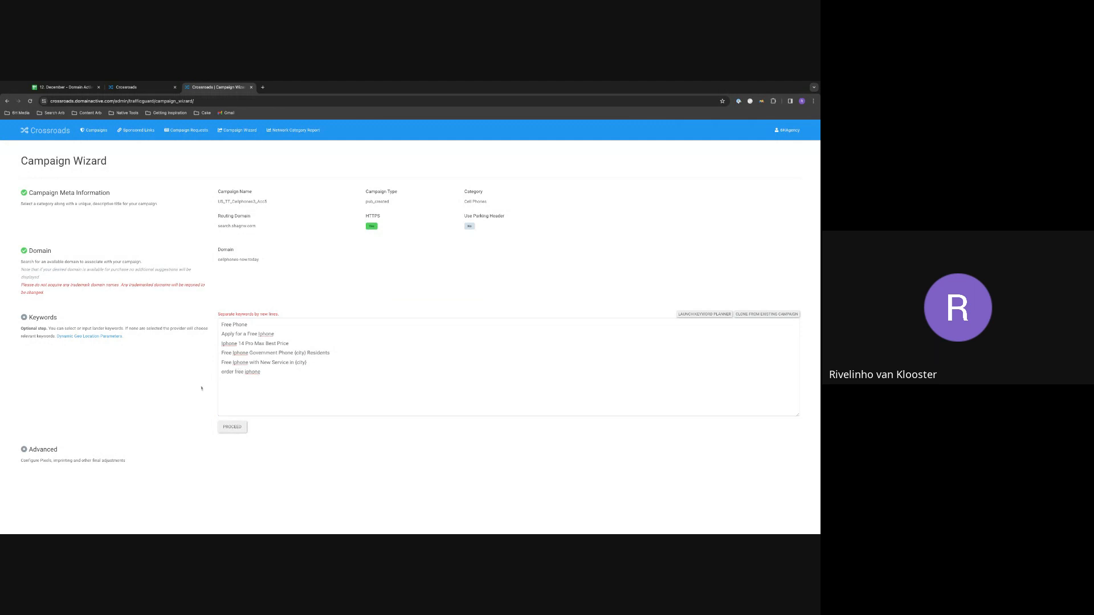
left_click(230, 428)
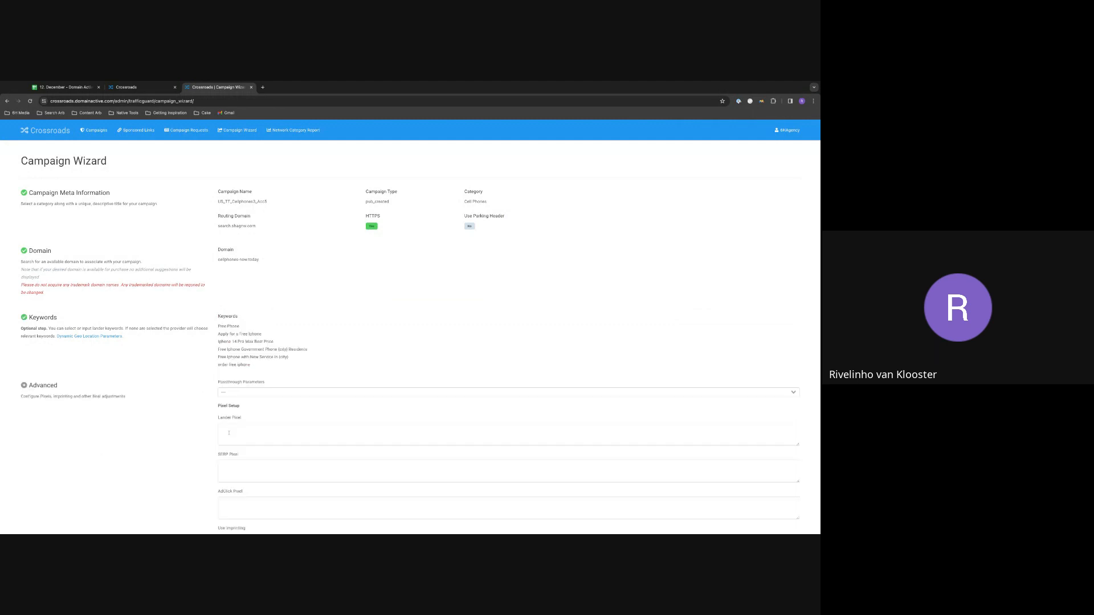
Step: Set the campaign's passthrough parameters to the BHAgency preset
left_click(243, 394)
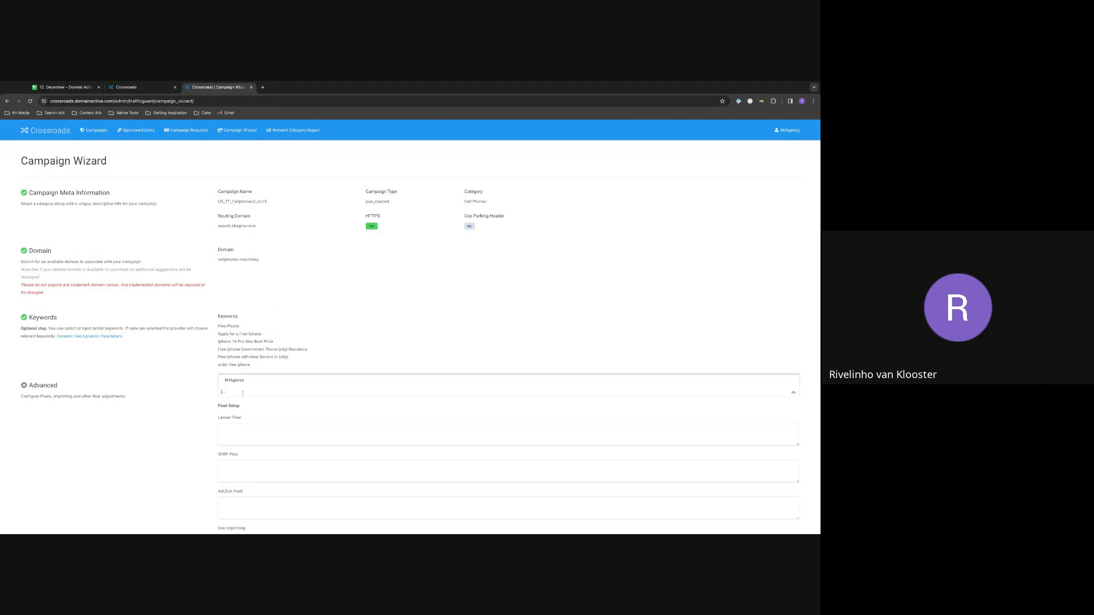
left_click(245, 382)
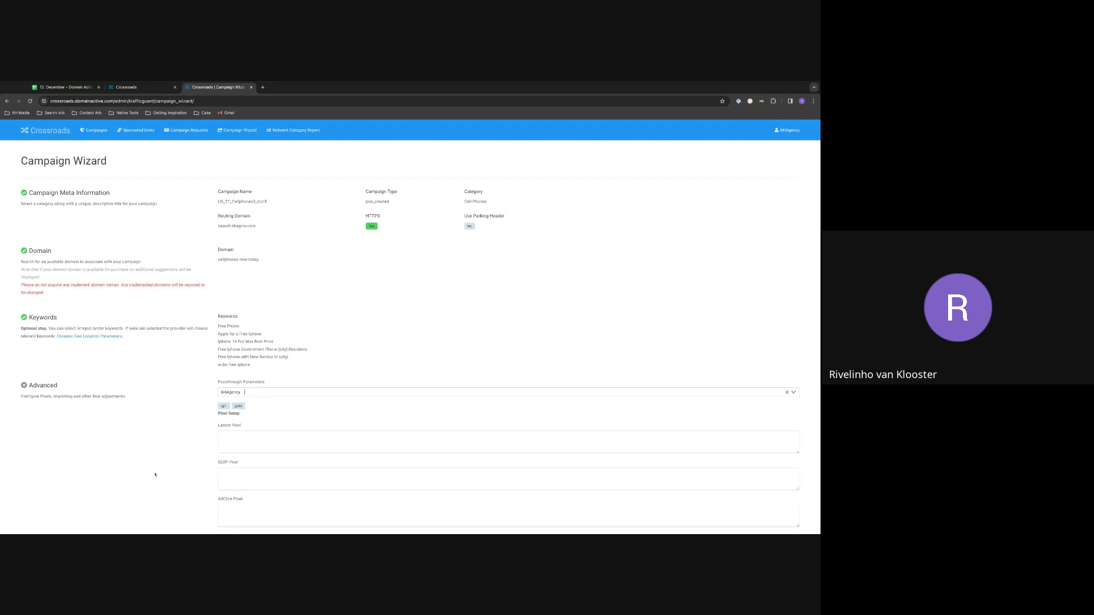
scroll(193, 462, "down", 1)
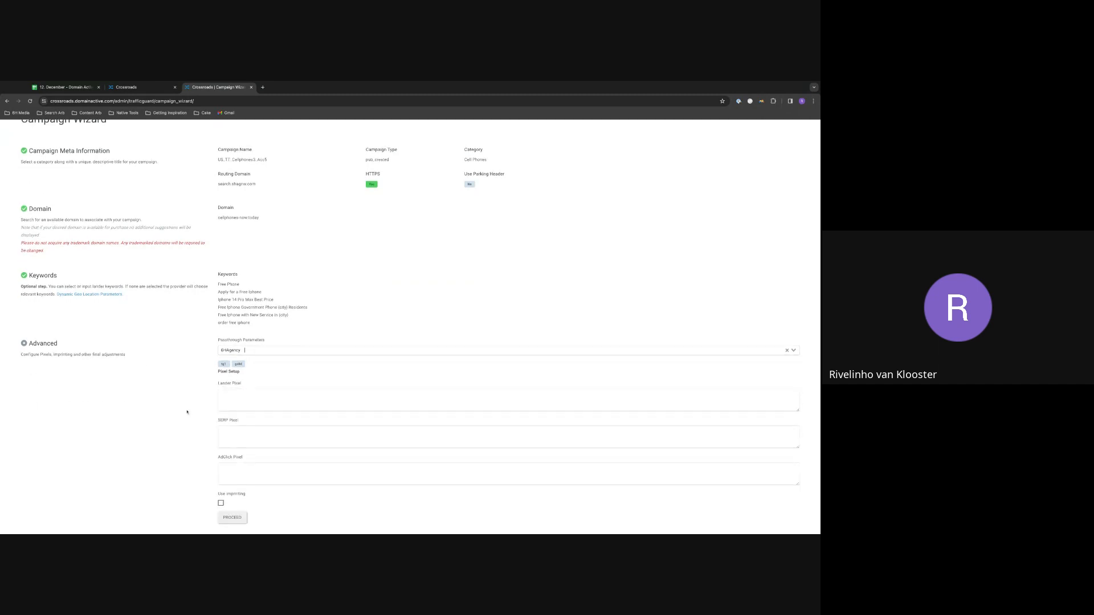
scroll(187, 411, "up", 1)
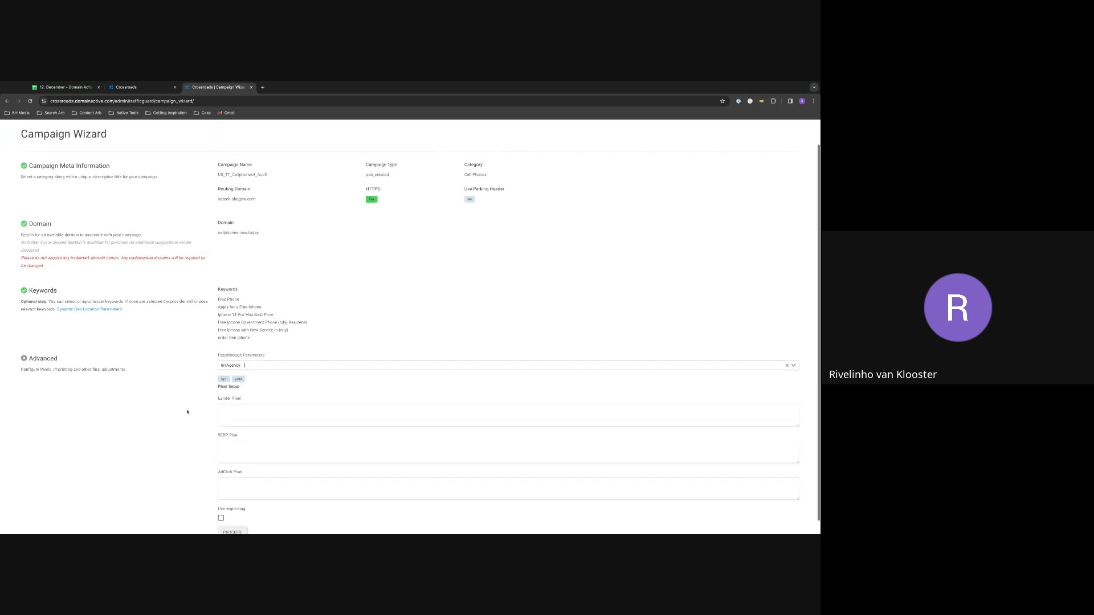
Step: Open TikTok Ads Manager in a new browser tab
left_click(263, 87)
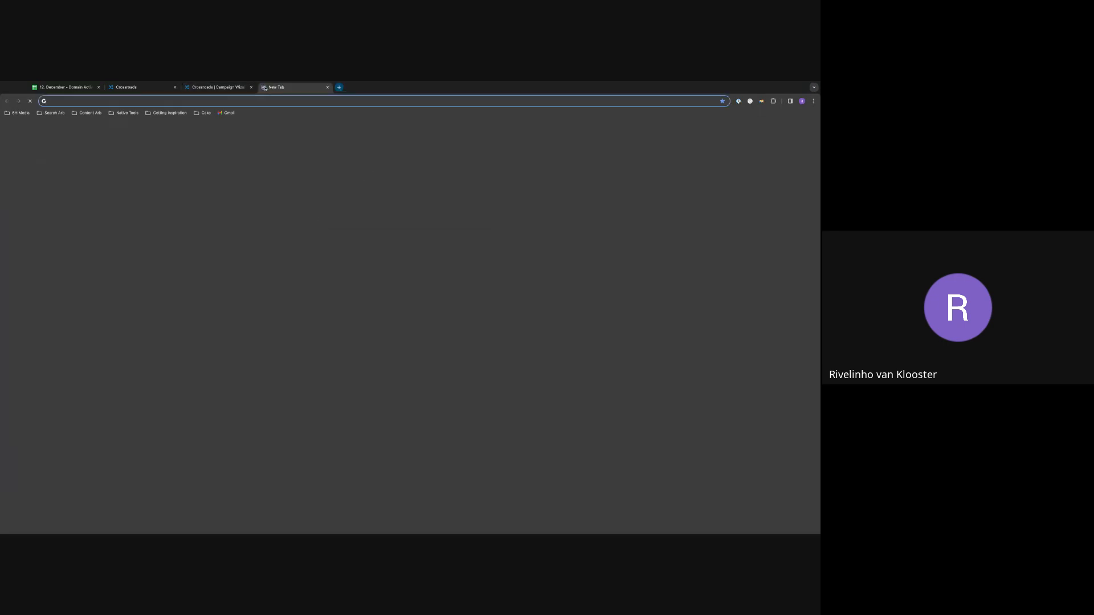
type("tik")
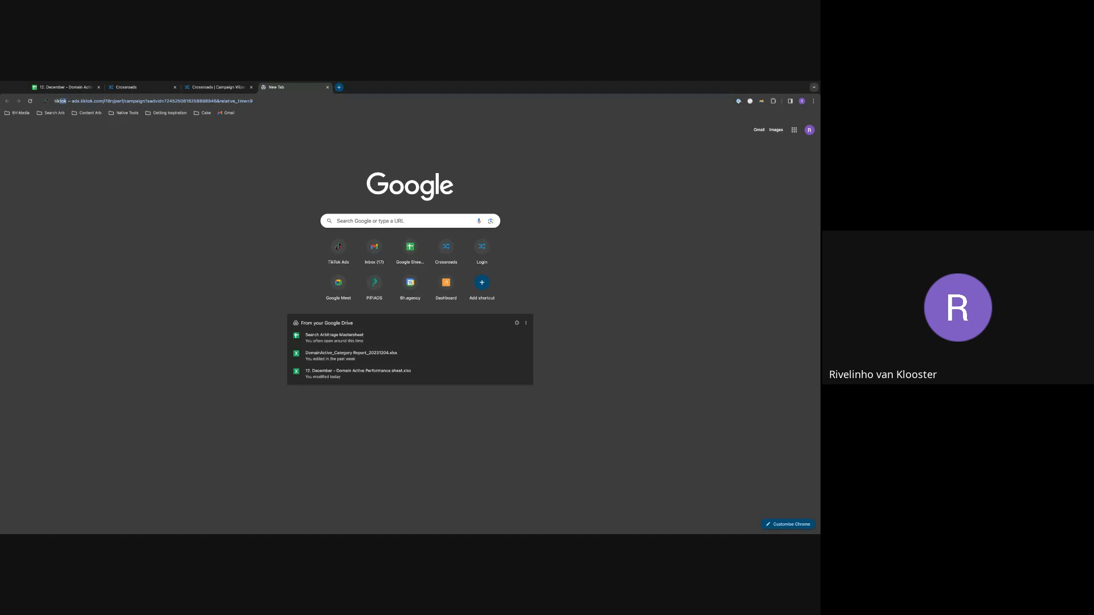
key("Return")
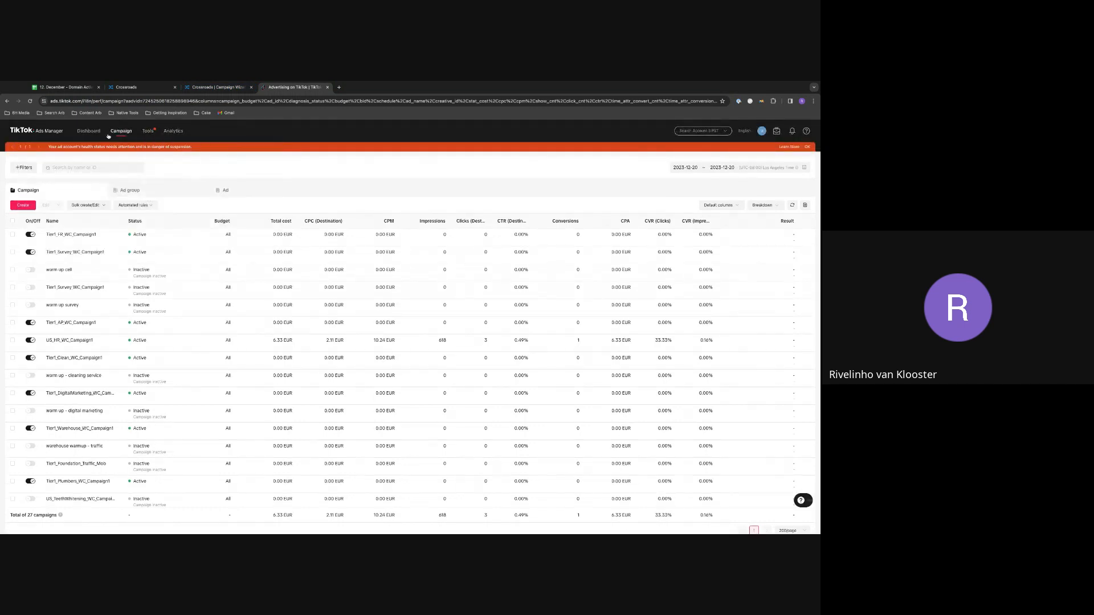
Step: Open the web events management in Events Manager, declining Automatic Advanced Matching for now
mouse_move(150, 132)
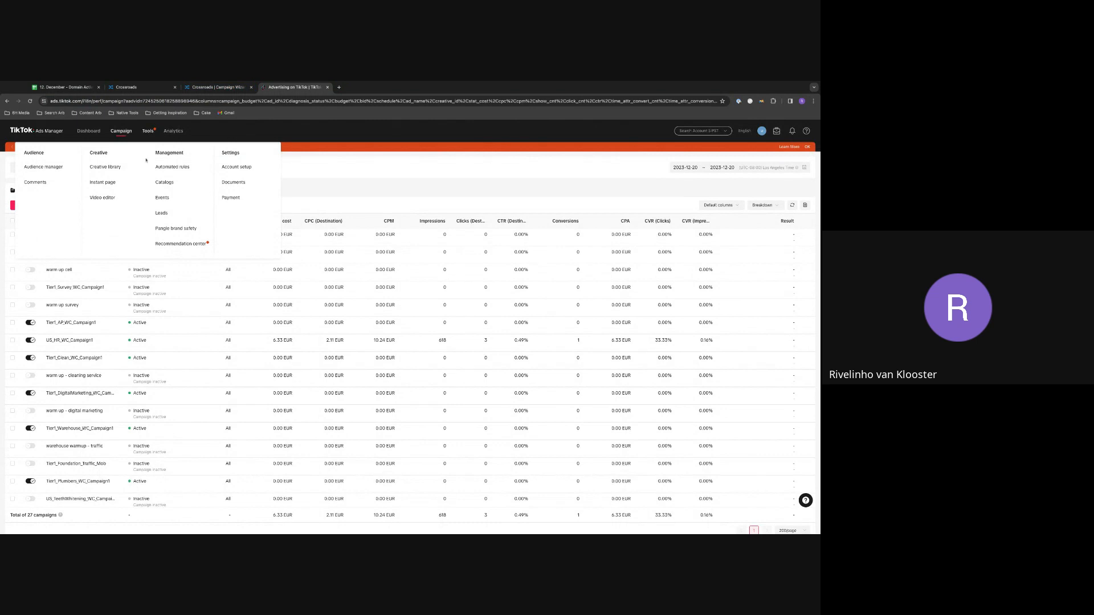
left_click(159, 198)
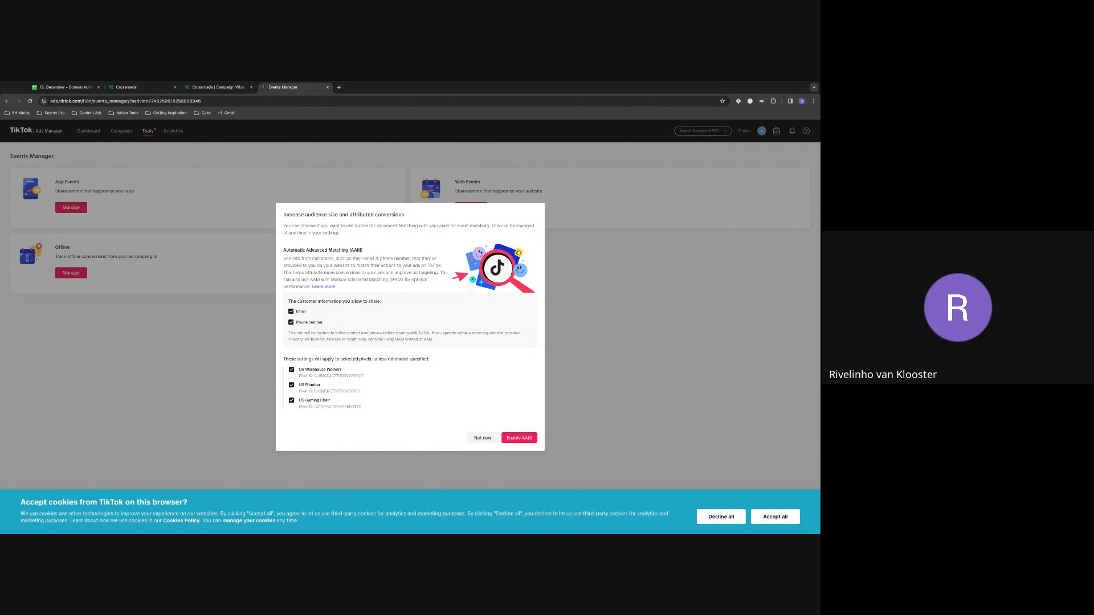
left_click_drag(291, 250, 334, 251)
left_click(471, 438)
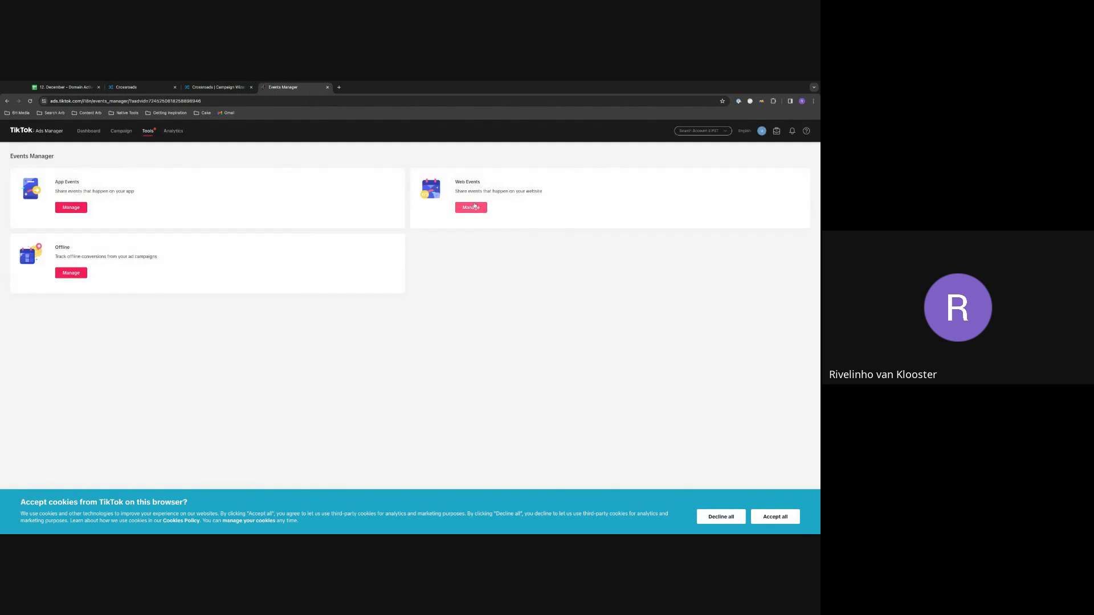
left_click(474, 207)
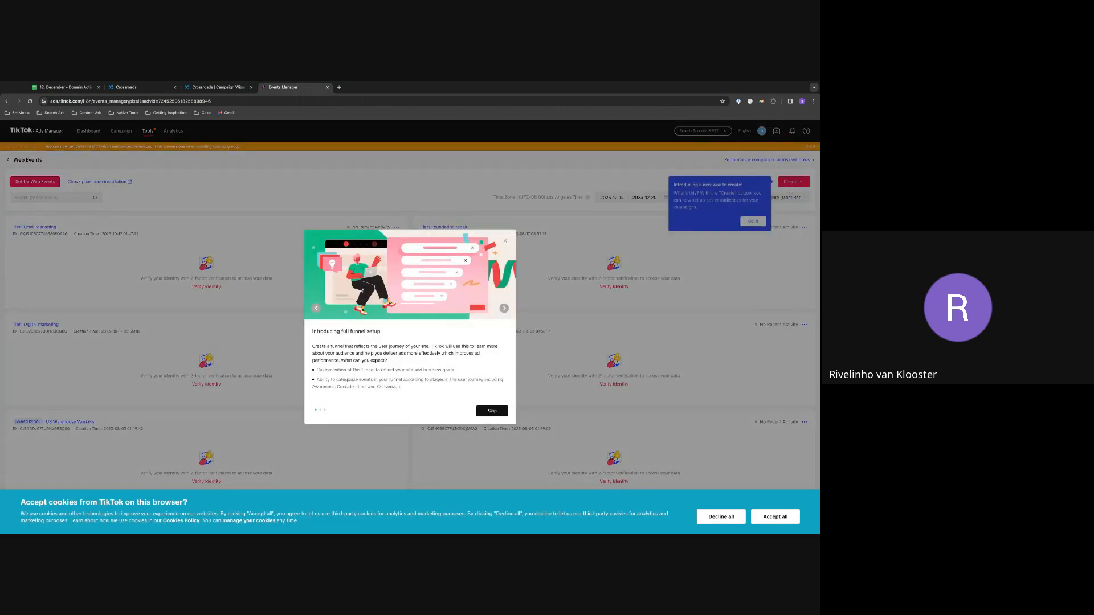
Step: Dismiss the full funnel introduction, the creation tip and the notice banner, and accept all cookies
left_click(491, 415)
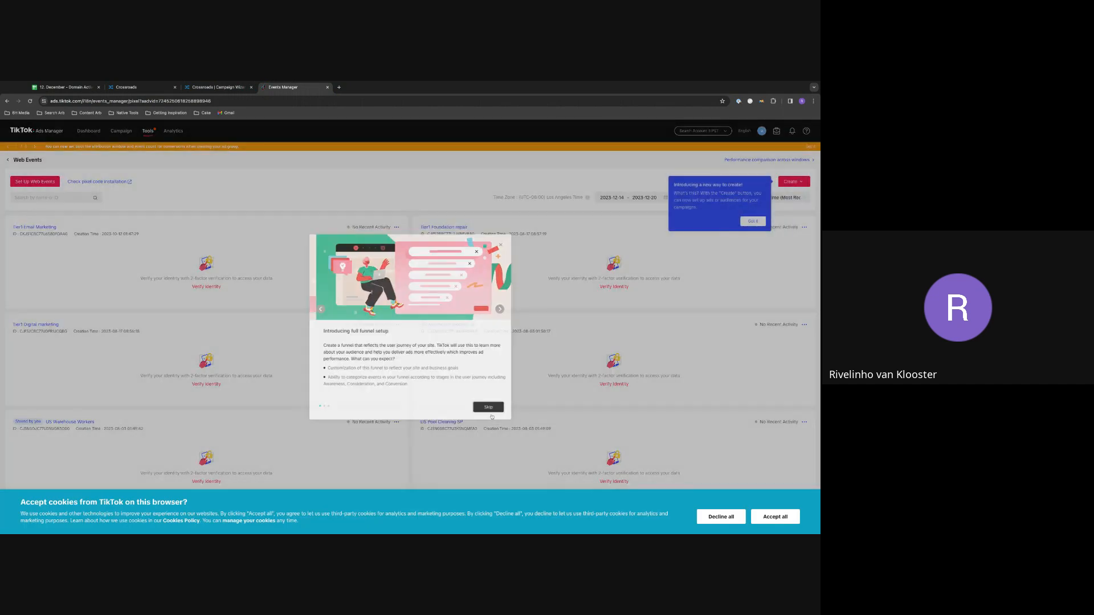
left_click(750, 222)
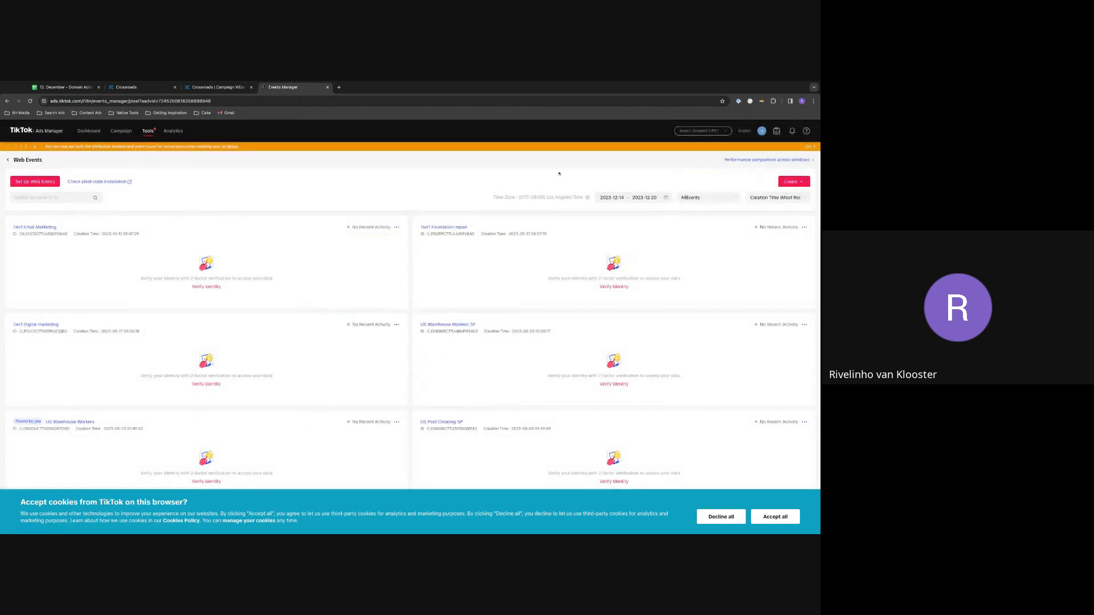
left_click(810, 147)
left_click(810, 147)
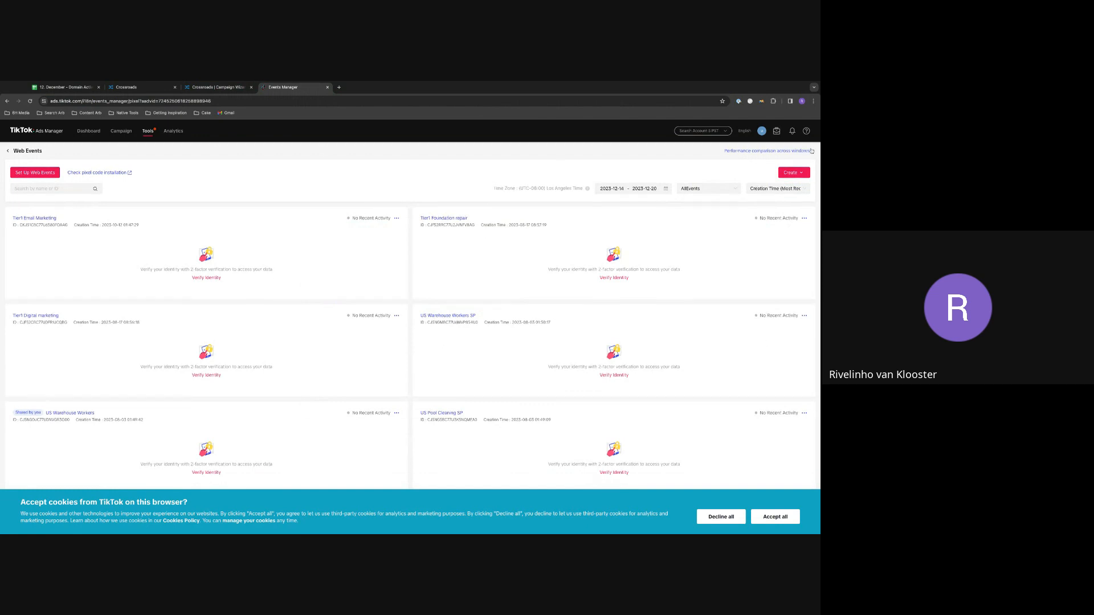
left_click(760, 512)
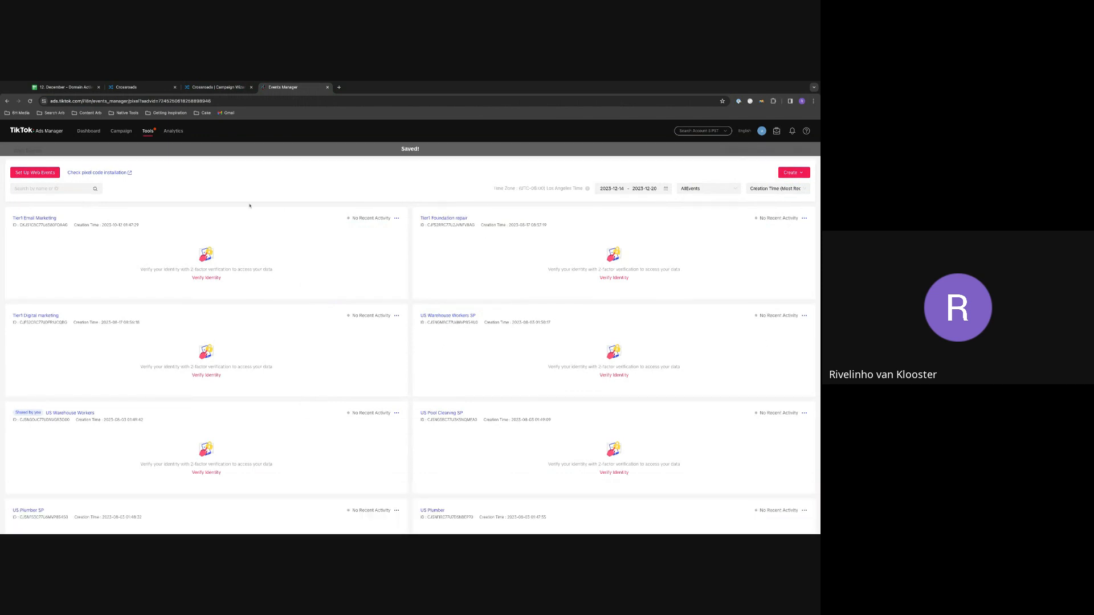
Step: Create a web events pixel with manual setup and name it "Cell phones"
left_click(50, 171)
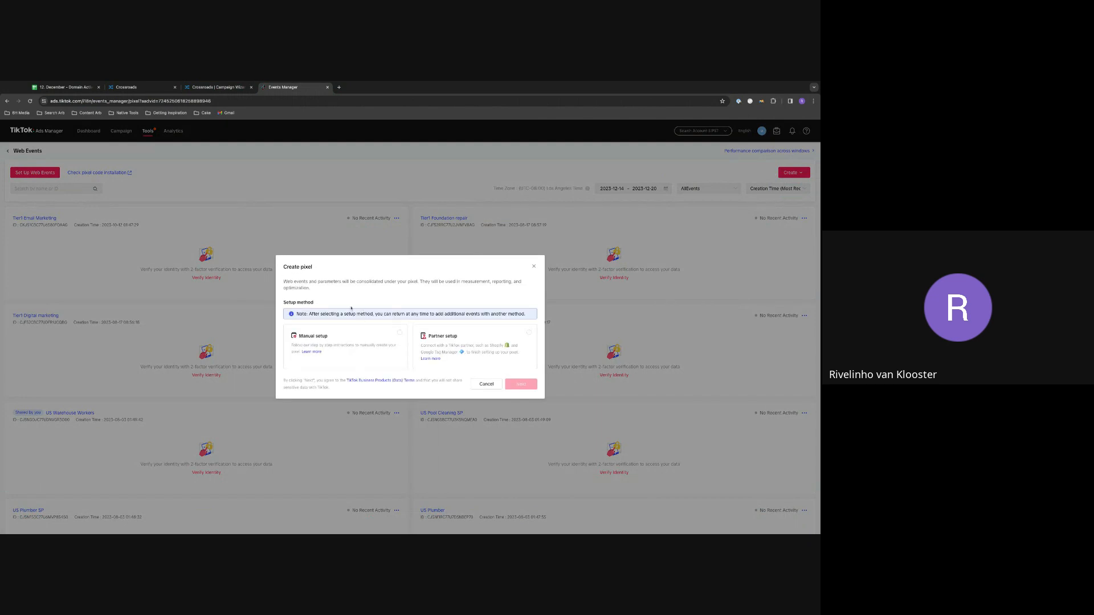
left_click(393, 340)
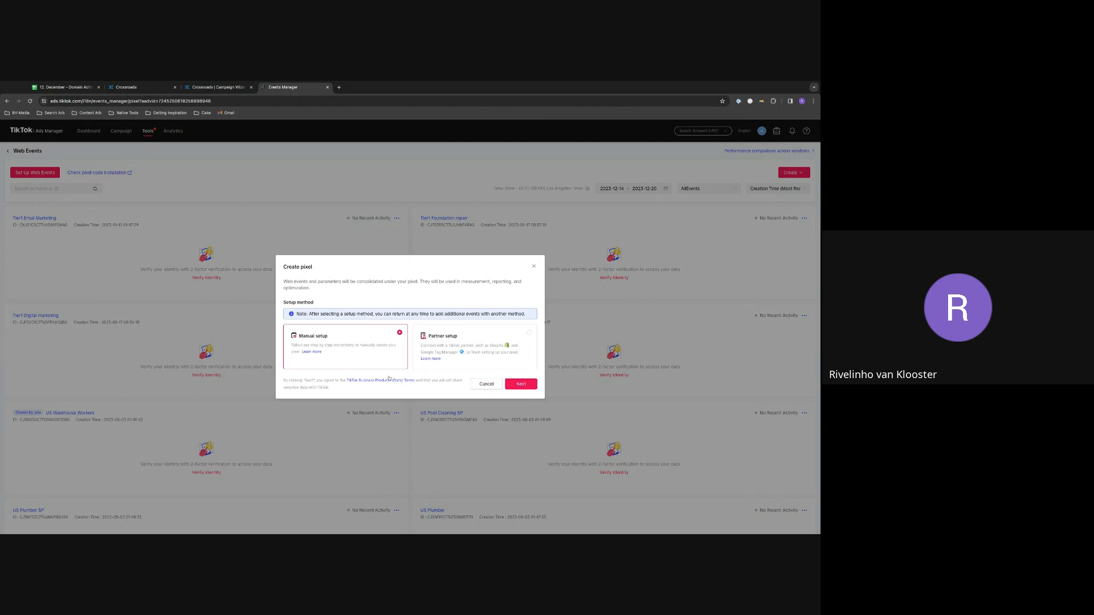
left_click(520, 385)
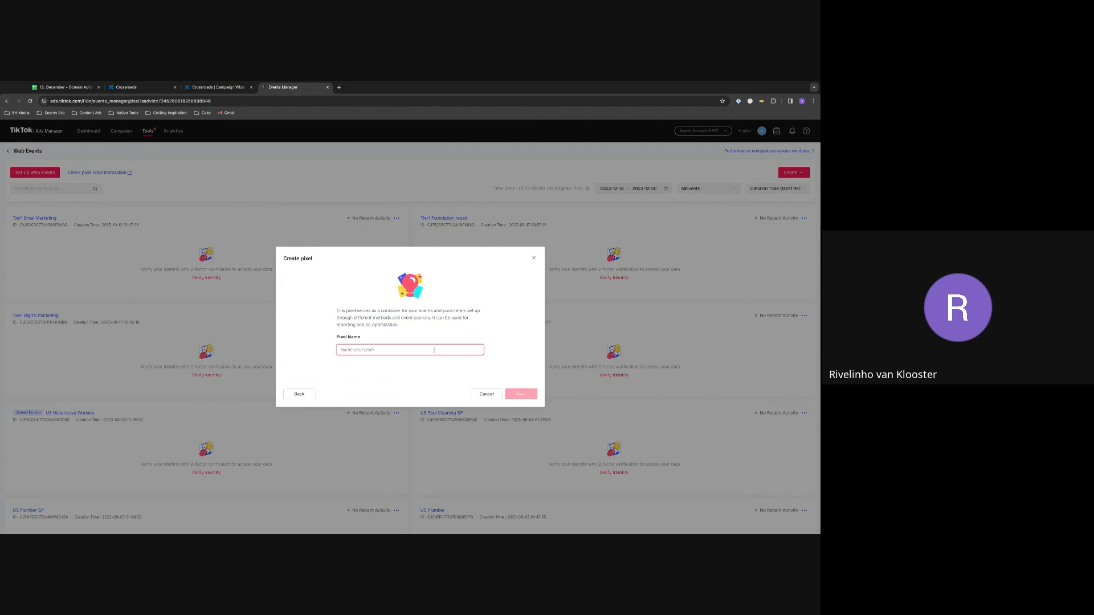
type("Cell phones Ad")
key("BackSpace")
key("BackSpace")
key("BackSpace")
left_click(521, 394)
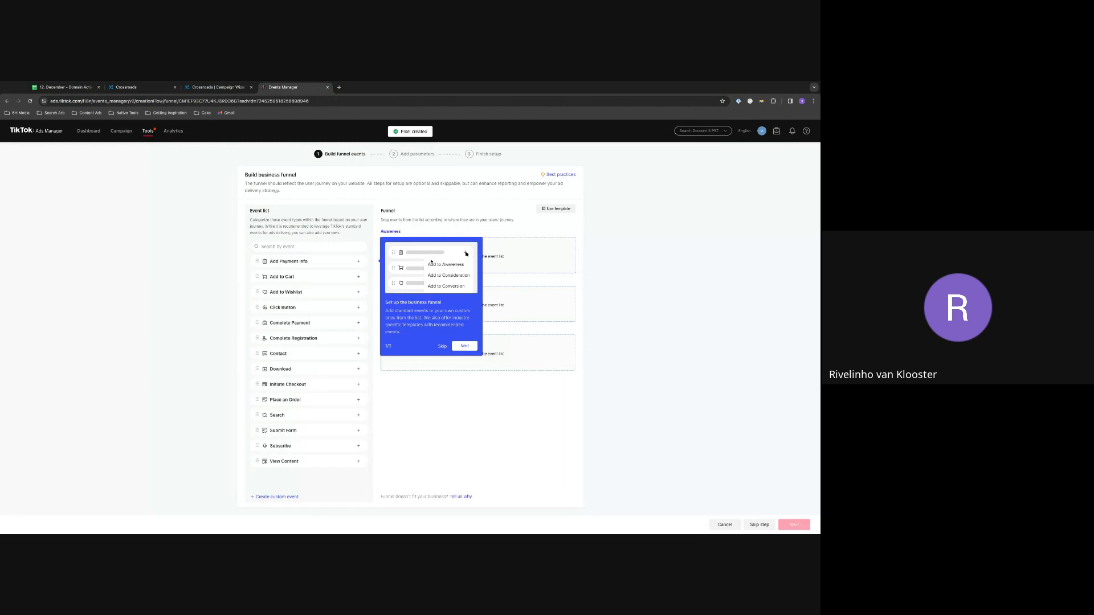
Step: Add the Complete Registration event to the funnel's Conversion stage, and exit the setup at the parameters stage
left_click(443, 347)
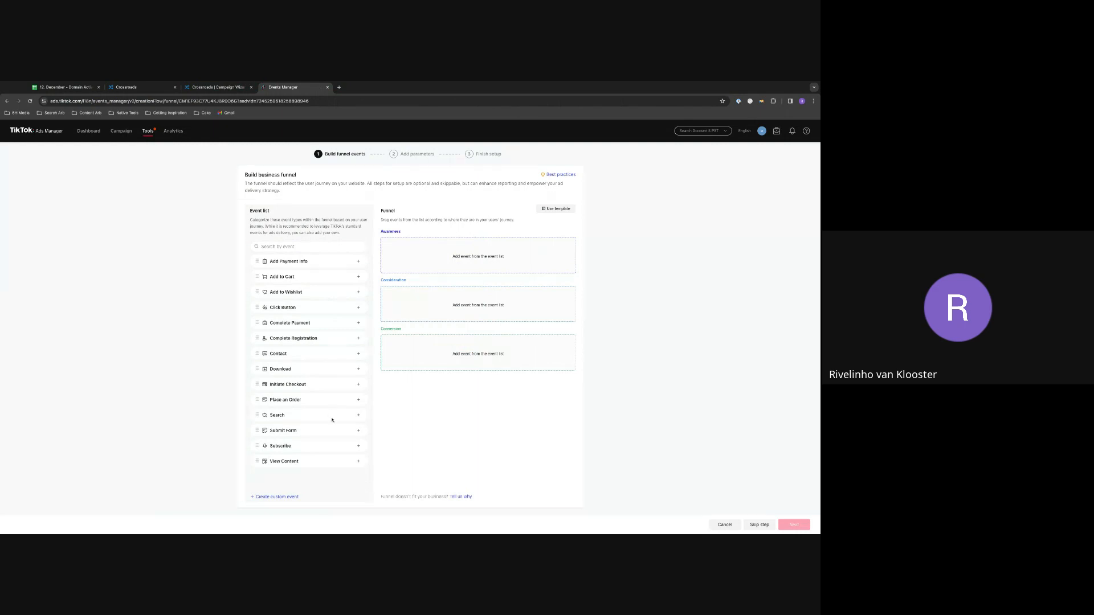
left_click(359, 339)
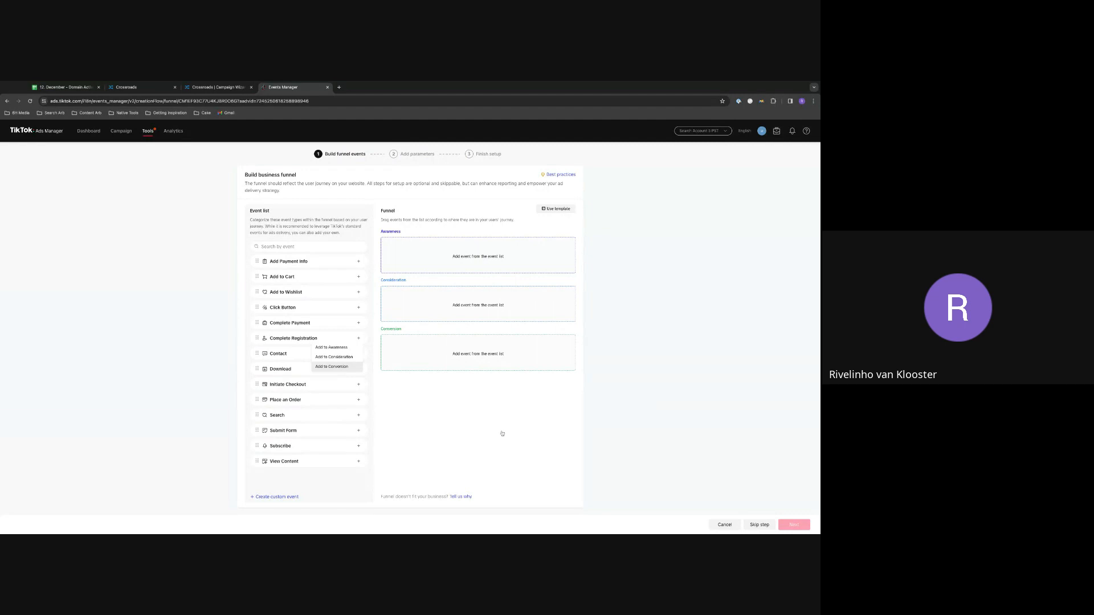
left_click(331, 366)
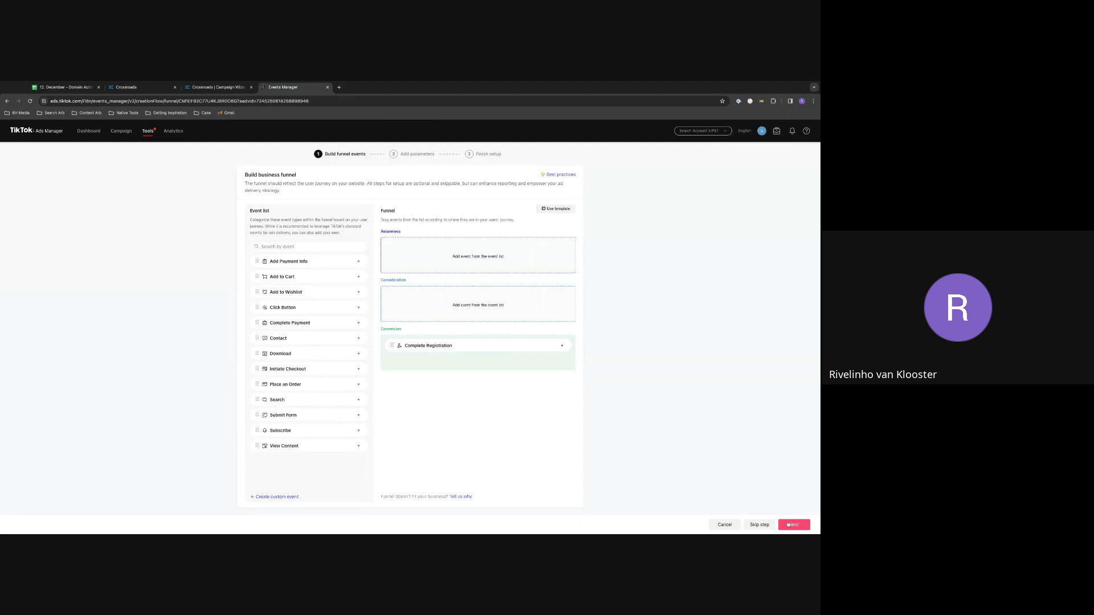
left_click(788, 524)
left_click(760, 524)
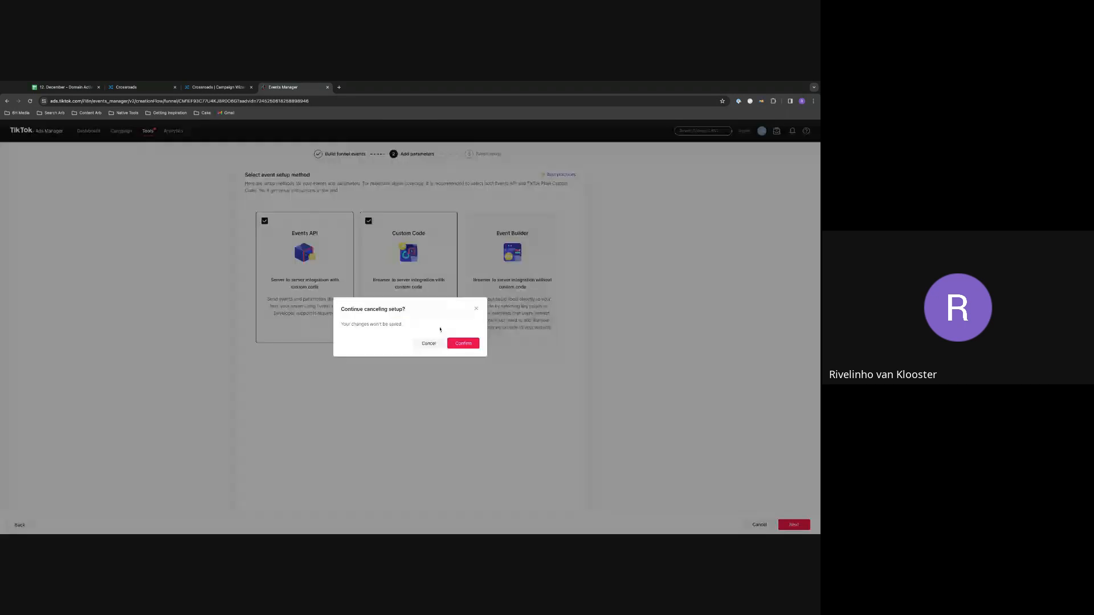
left_click(471, 346)
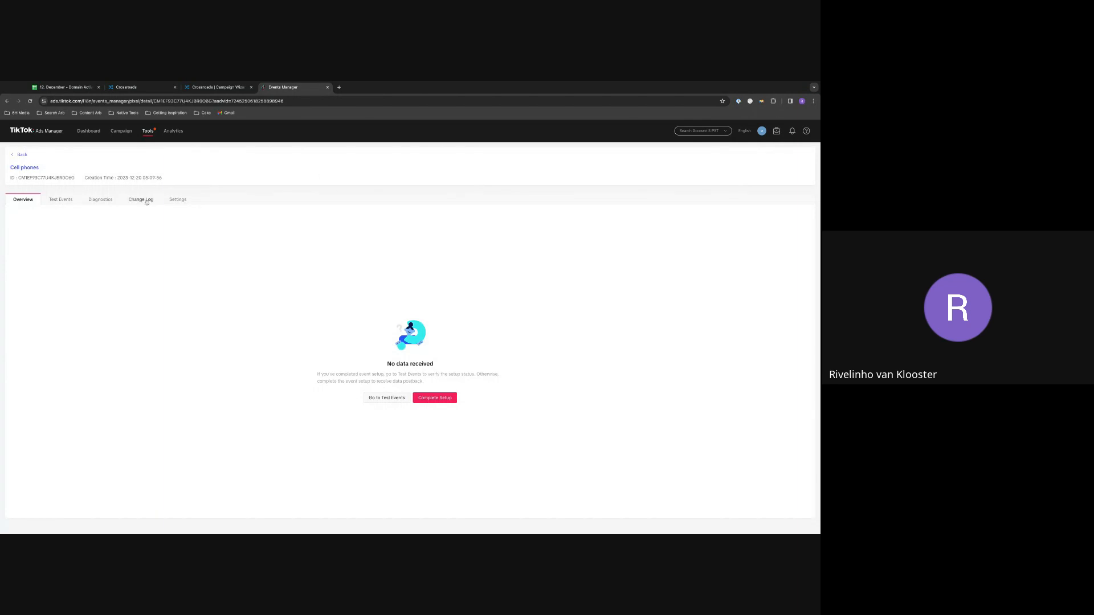
Step: Select the pixel ID of the Cell phones pixel for copying
double_click(62, 177)
left_click(67, 178)
left_click_drag(78, 180, 21, 178)
key("super+Tab")
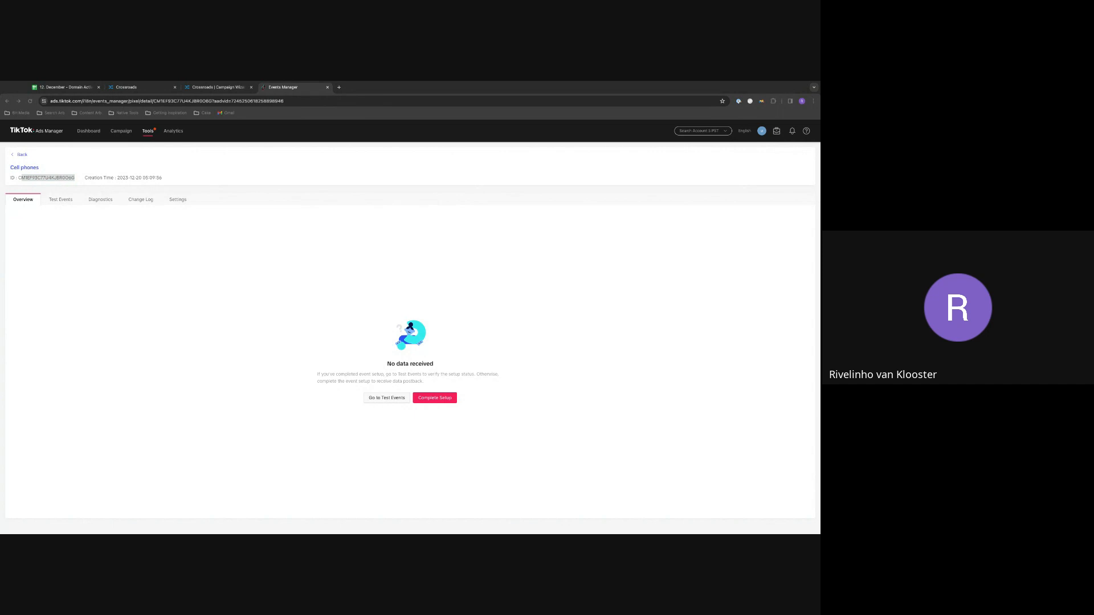
Step: Return to the Campaign Wizard and paste the TikTok pixel script into the SERP Pixel setting
left_click(216, 87)
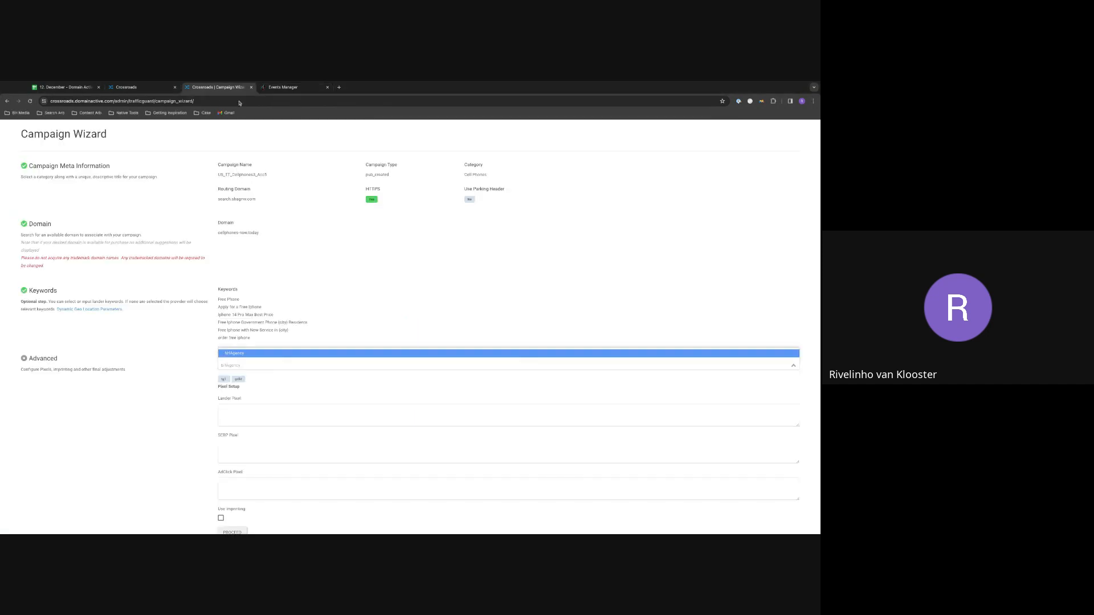
left_click(245, 450)
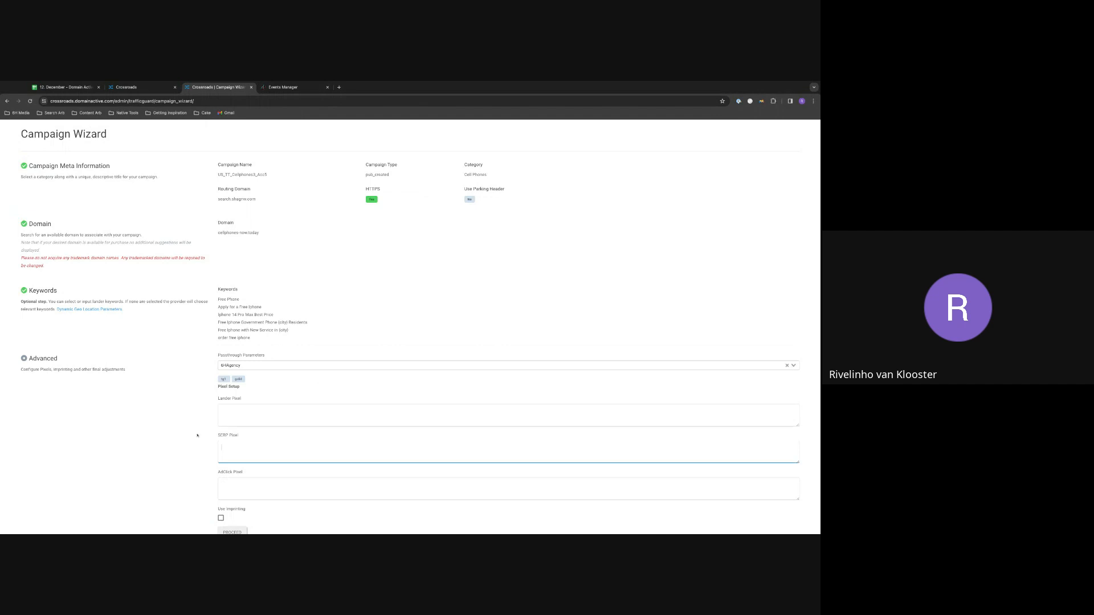
key("ctrl+v")
scroll(286, 451, "up", 5)
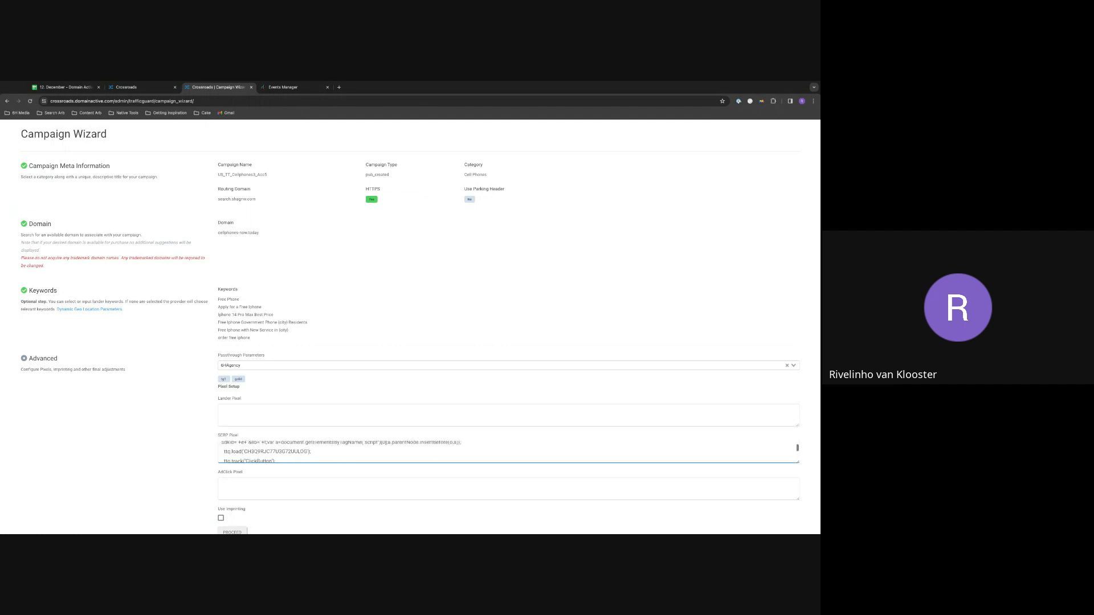
scroll(286, 452, "up", 2)
scroll(287, 452, "down", 2)
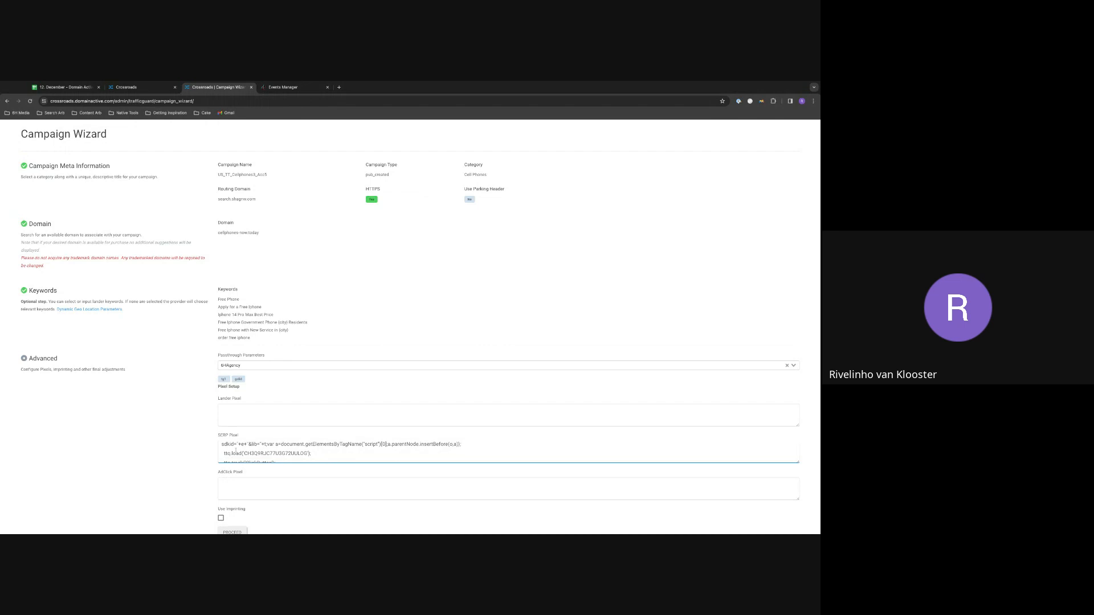
Step: Replace the pixel ID in the SERP Pixel script's ttq.load call with the ID copied from TikTok's Cell phones pixel
double_click(265, 454)
left_click(285, 87)
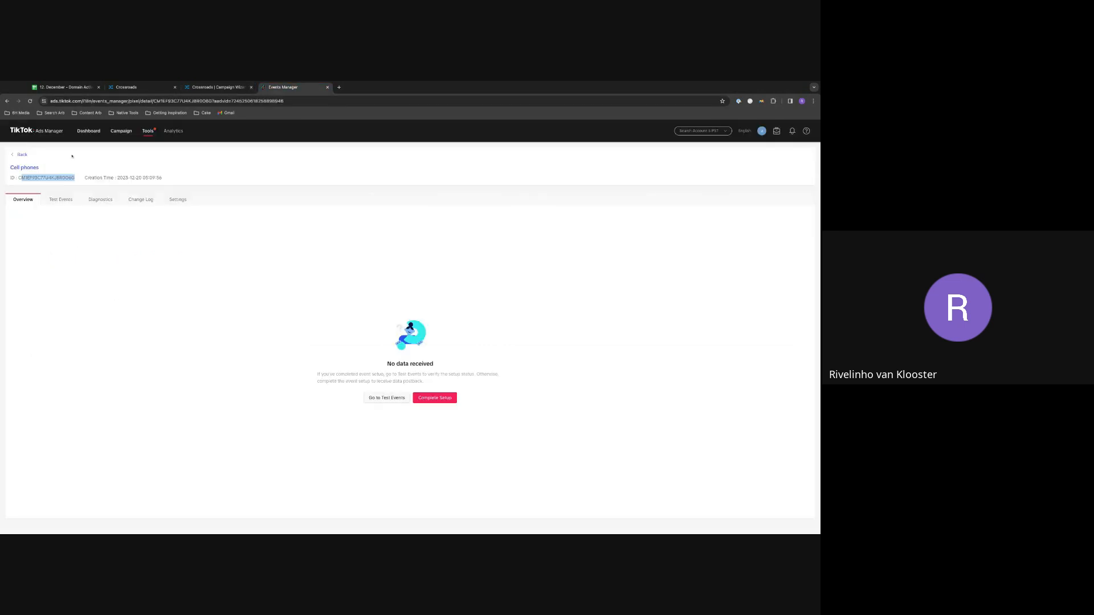
left_click(67, 177)
double_click(74, 178)
key("ctrl+c")
left_click(218, 87)
key("ctrl+v")
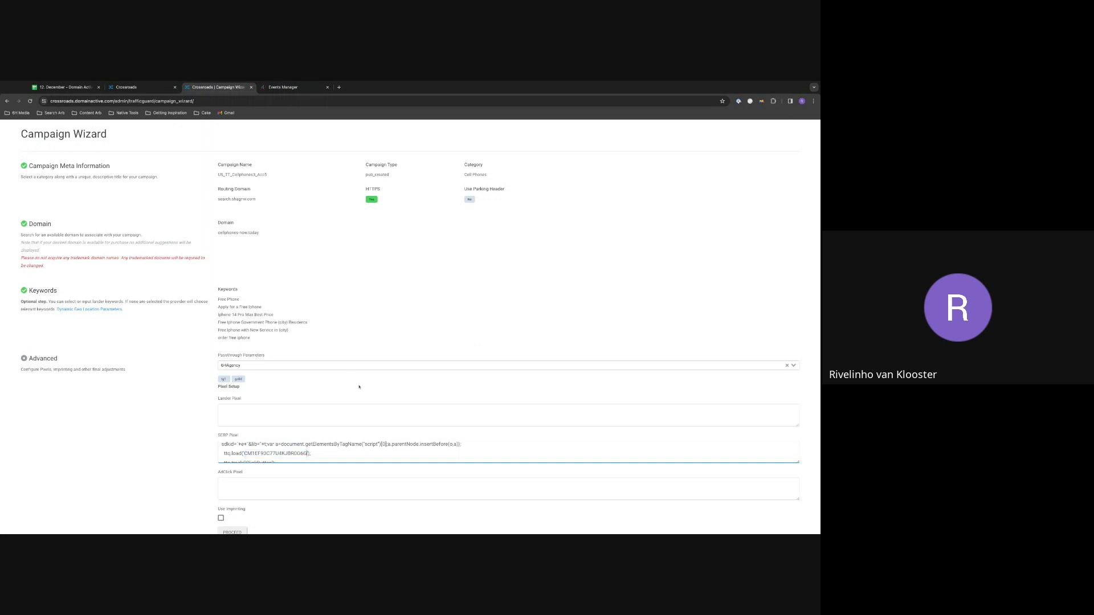
left_click(183, 438)
Step: Proceed with the Advanced settings, leaving the Lander and AdClick pixels empty, and create the campaign
scroll(274, 451, "down", 10)
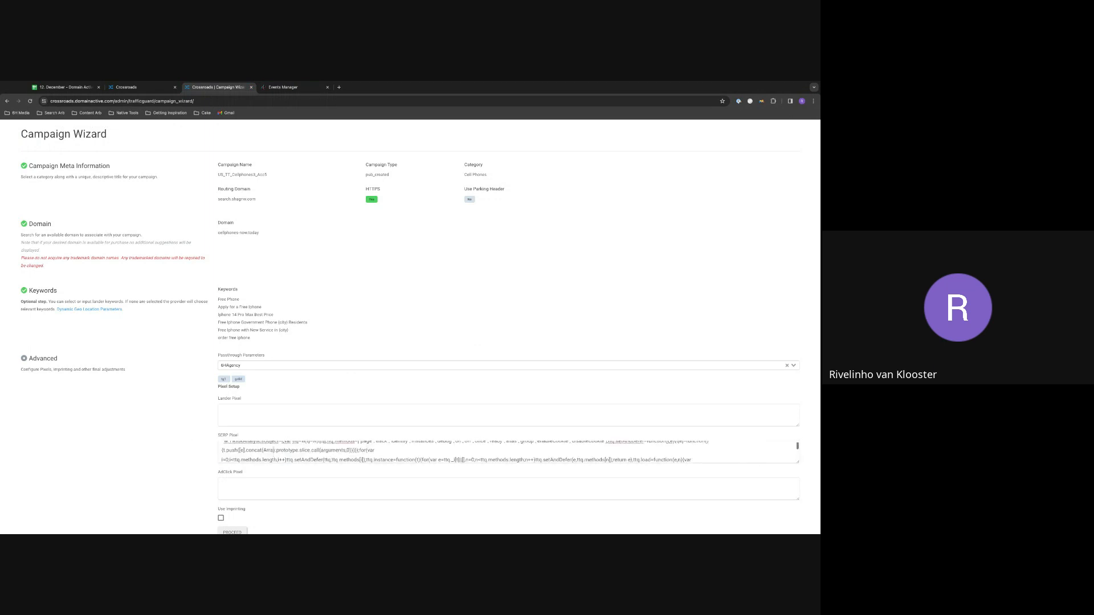
scroll(183, 453, "down", 2)
left_click(231, 516)
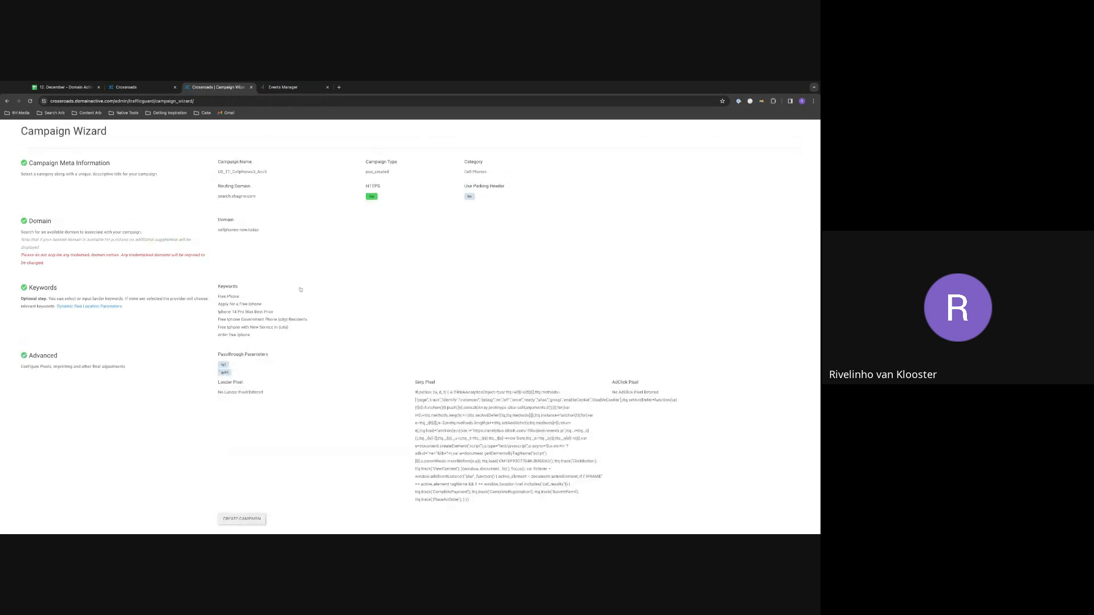
left_click(252, 518)
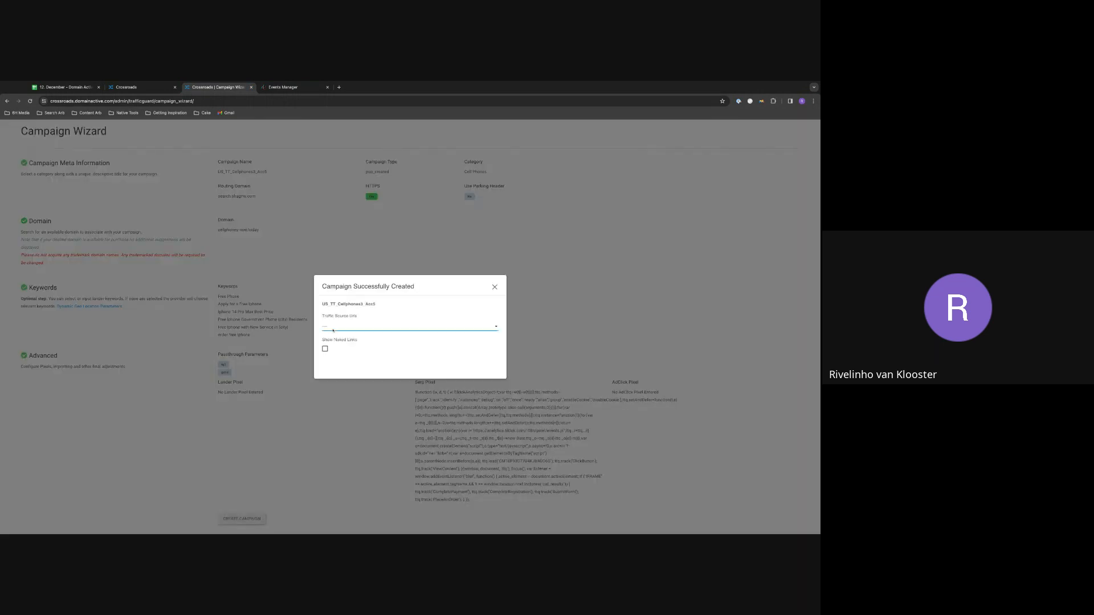
Step: Open the new campaign's test URL for the TikTok traffic source, and close the campaign creation dialog
left_click(333, 330)
left_click(350, 379)
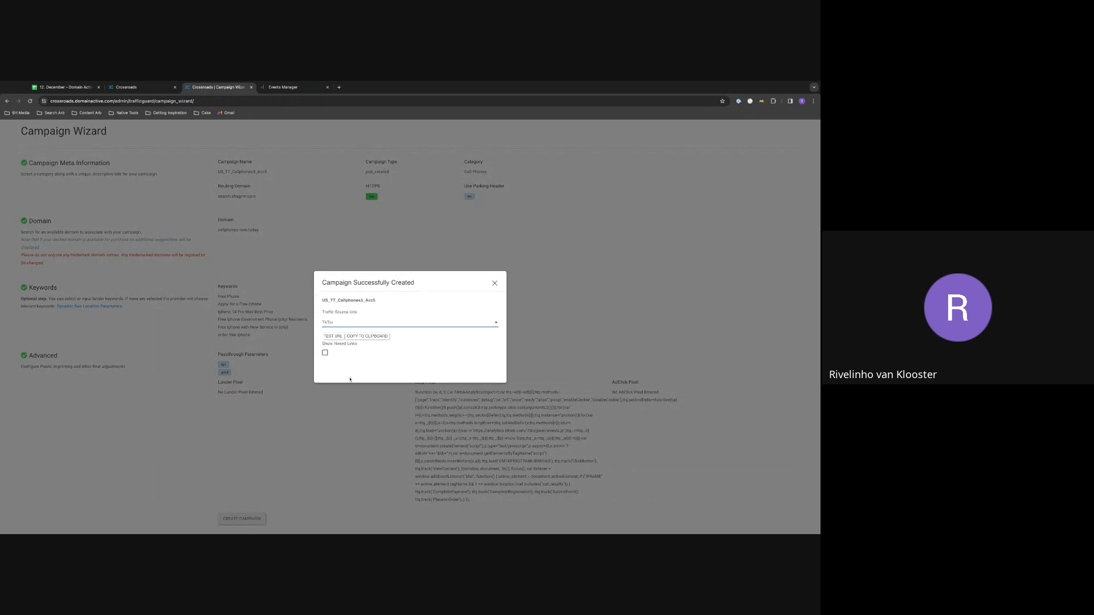
left_click(338, 337)
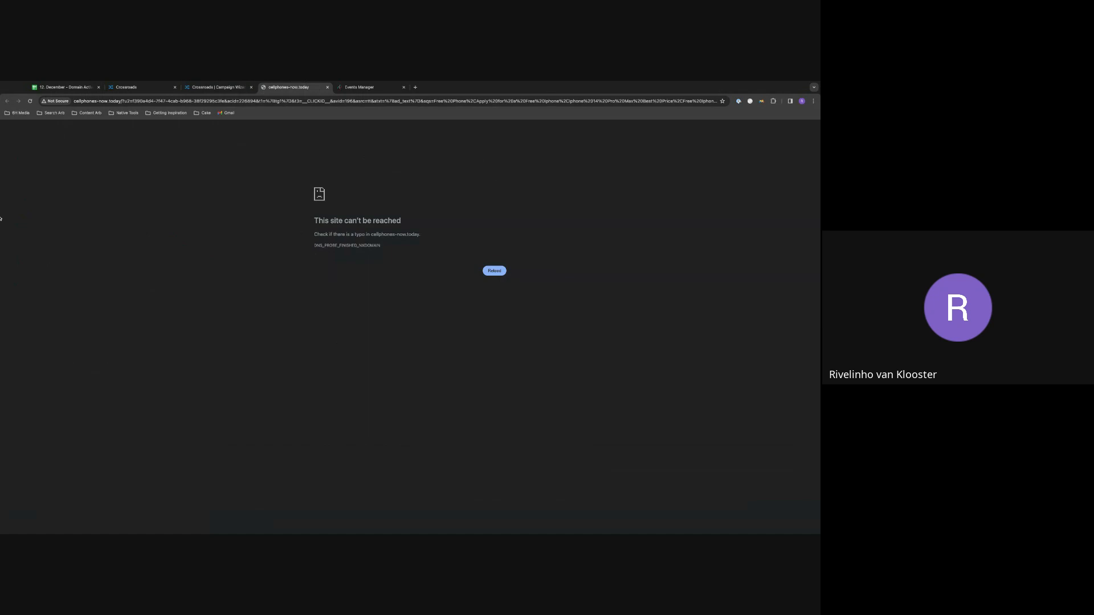
left_click(224, 89)
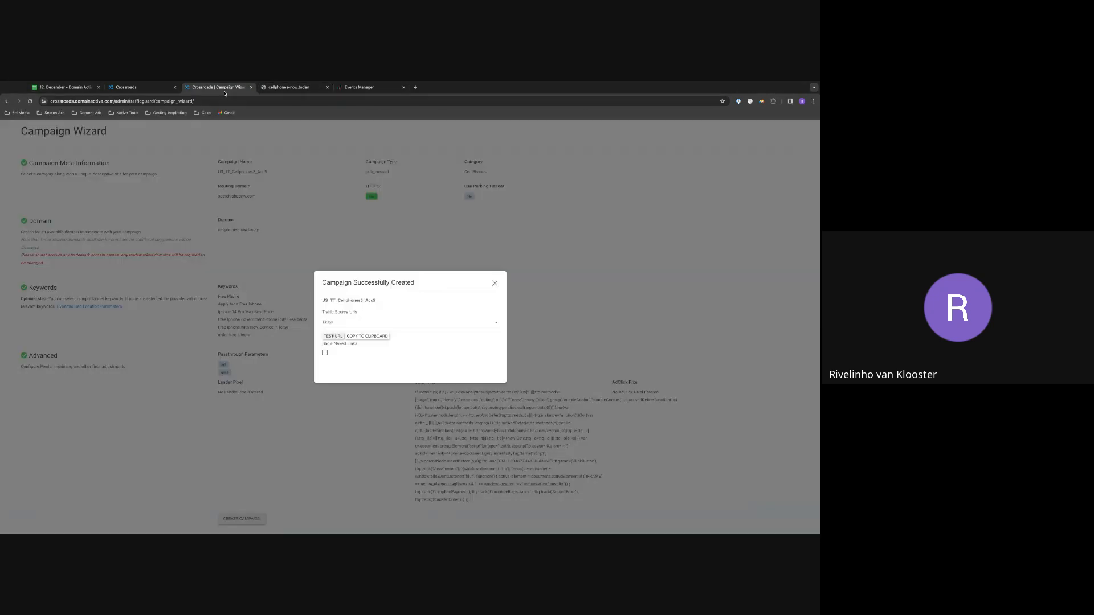
left_click(495, 285)
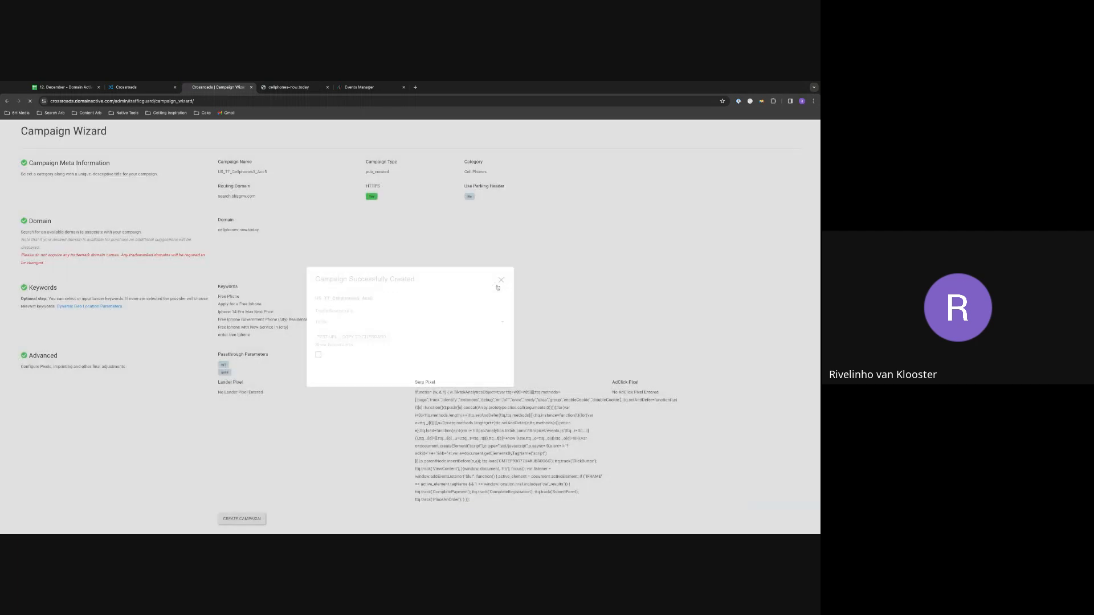